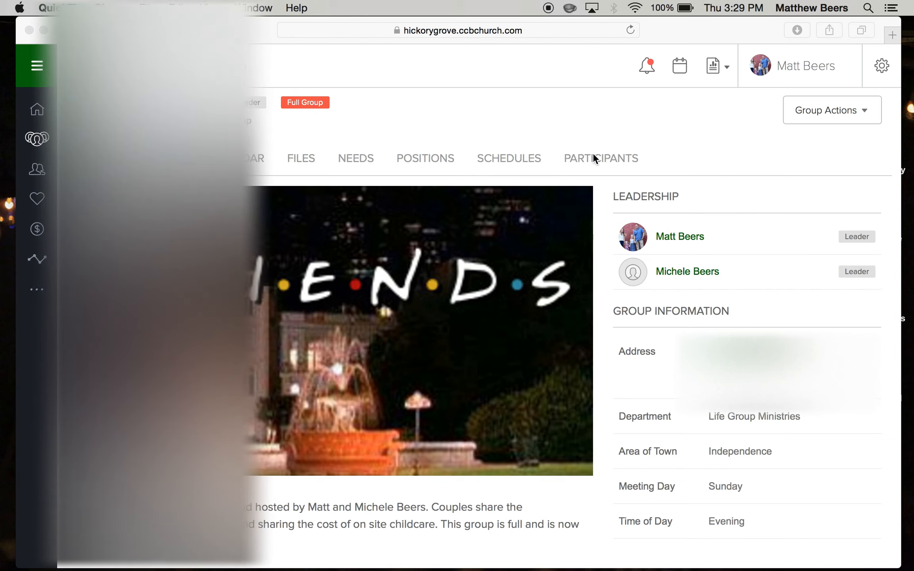
Open the group's participants list and look through all of its members
left_click(594, 159)
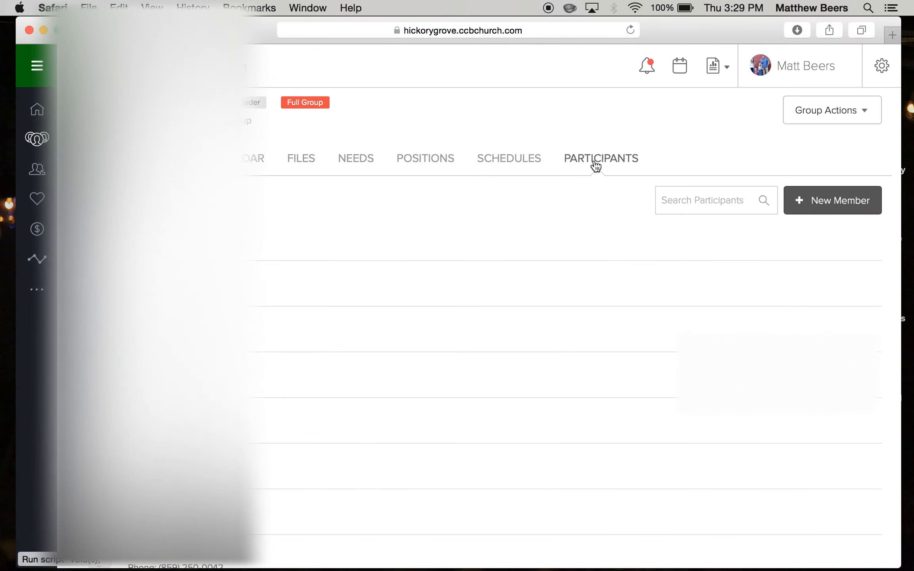
scroll(477, 231, "down", 5)
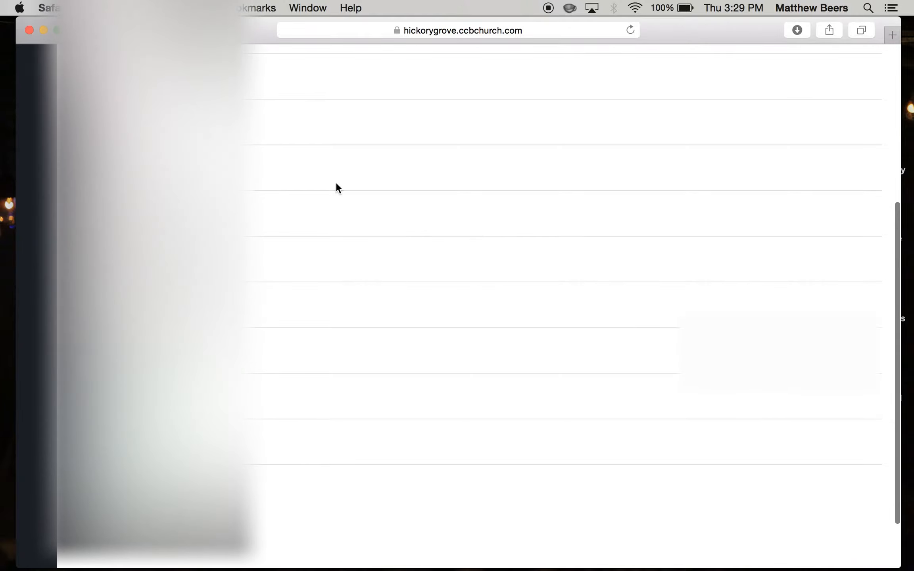
scroll(335, 184, "up", 5)
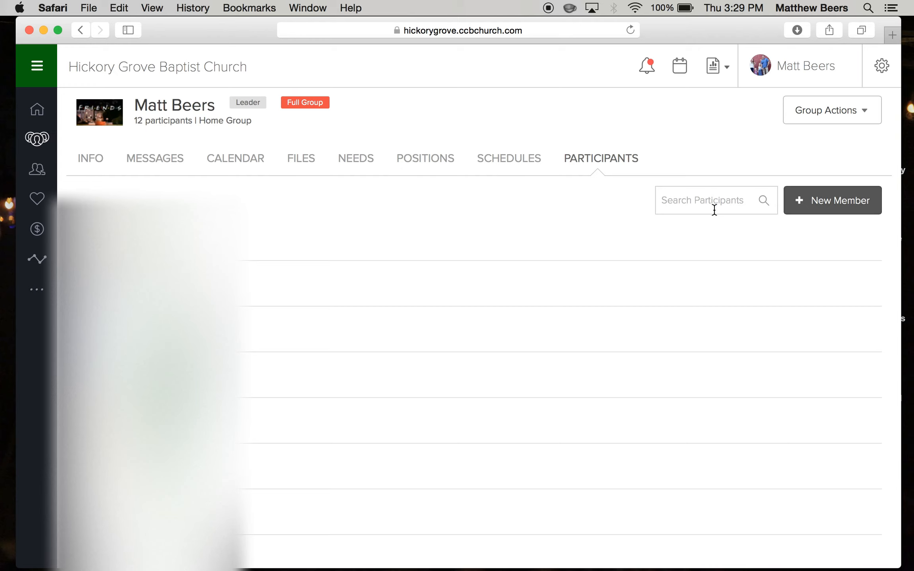
Start adding new members to the group by name and choose two people, a husband and wife, from the matches
left_click(842, 200)
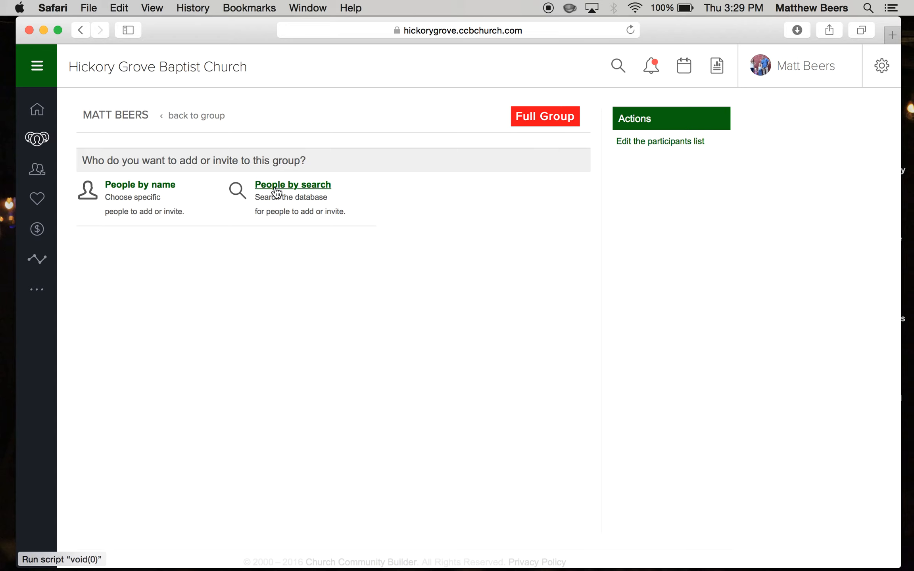
left_click(138, 193)
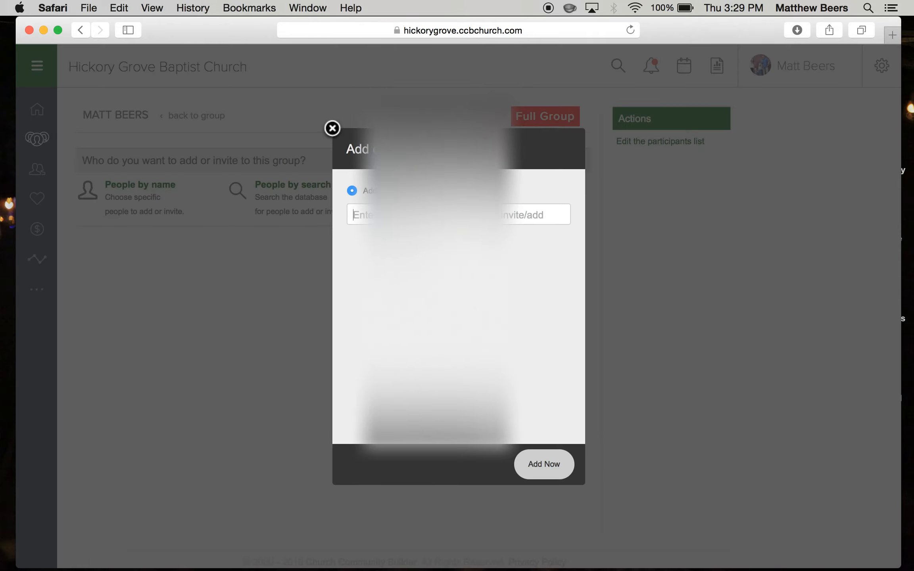
type("bill")
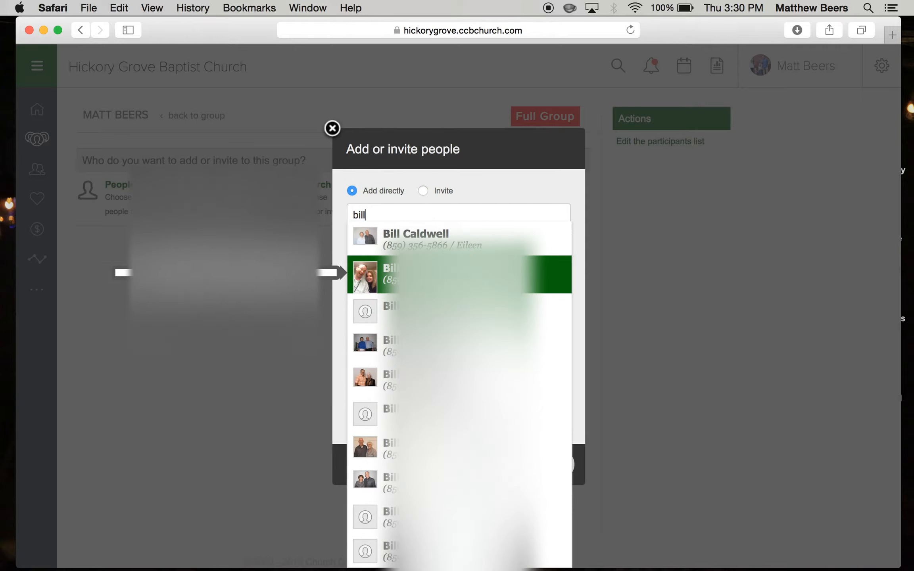
key("Return")
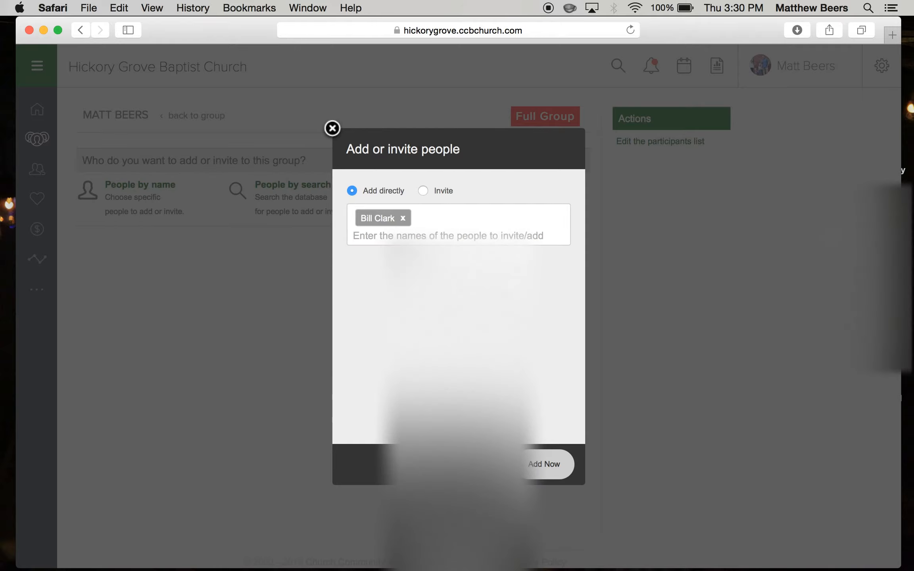
type("sherry")
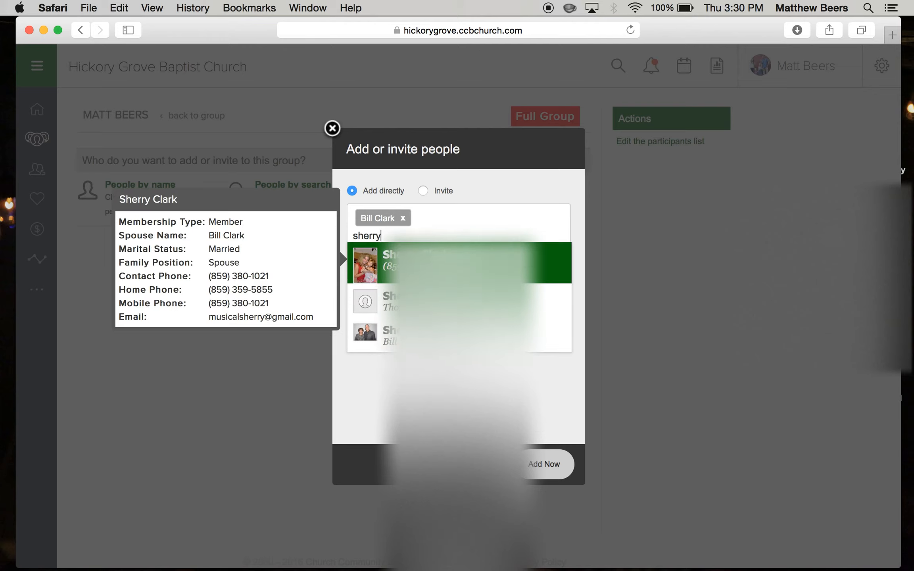
key("Return")
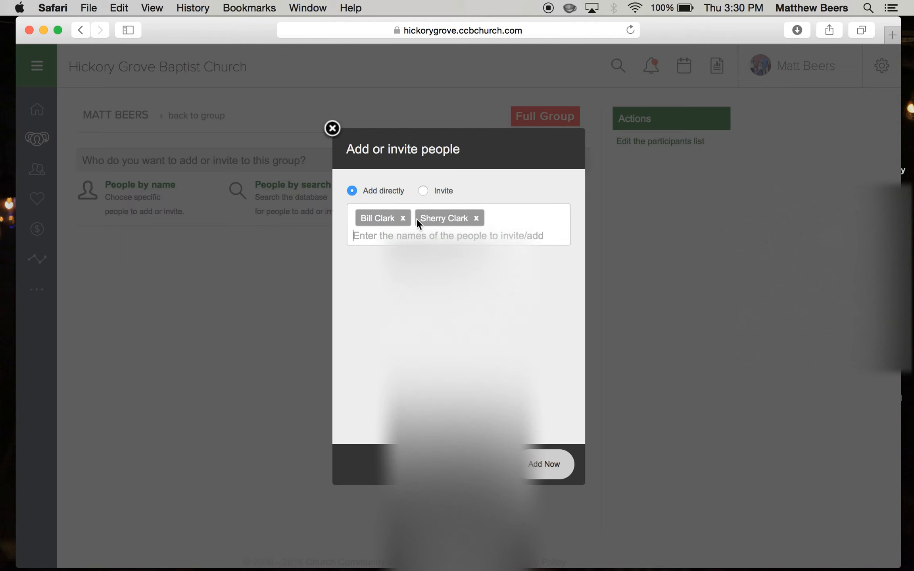
Switch the two chosen people to an invitation with the email text "you are awesome, join my group!"
left_click(423, 191)
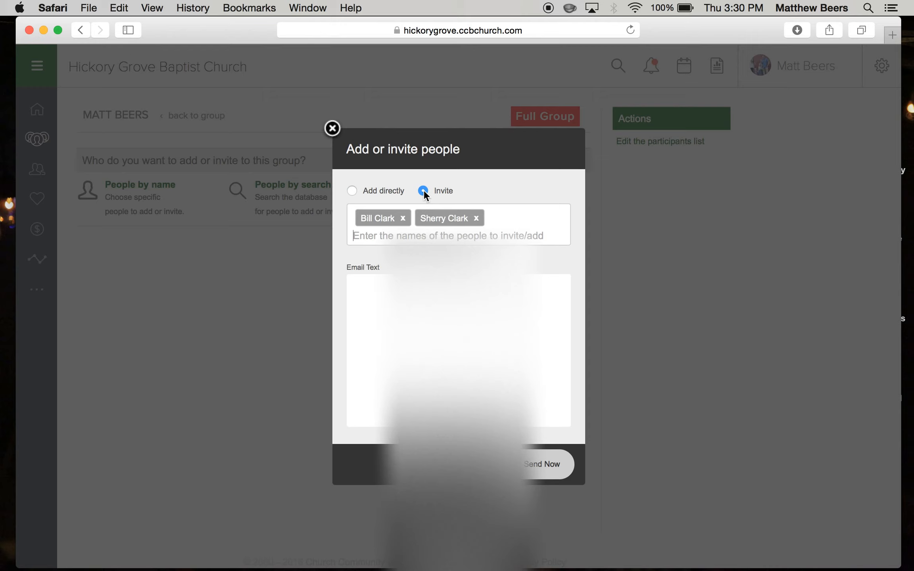
left_click(382, 335)
type("you are ")
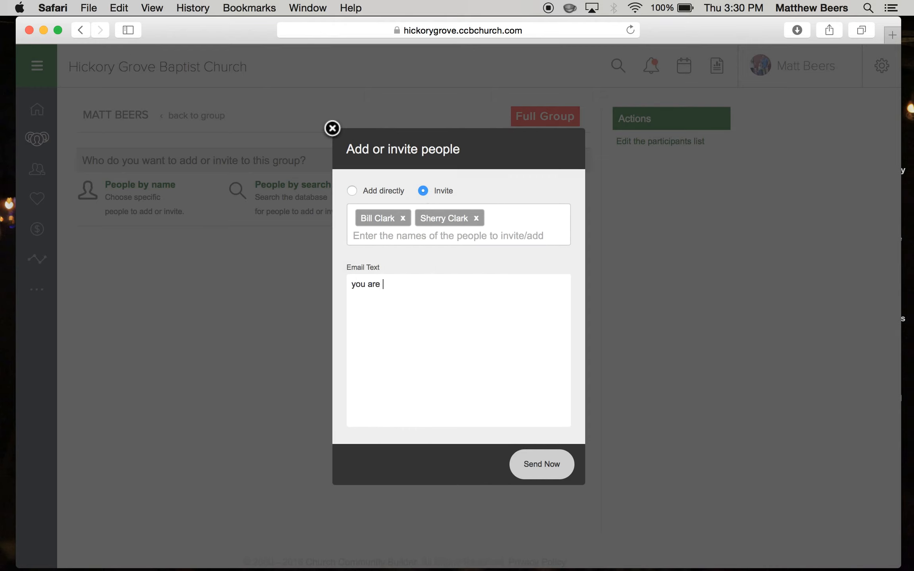
type("awesome, join my group!")
Clear the invitation's email text and switch back to adding the two people directly
triple_click(434, 284)
key("BackSpace")
left_click(351, 191)
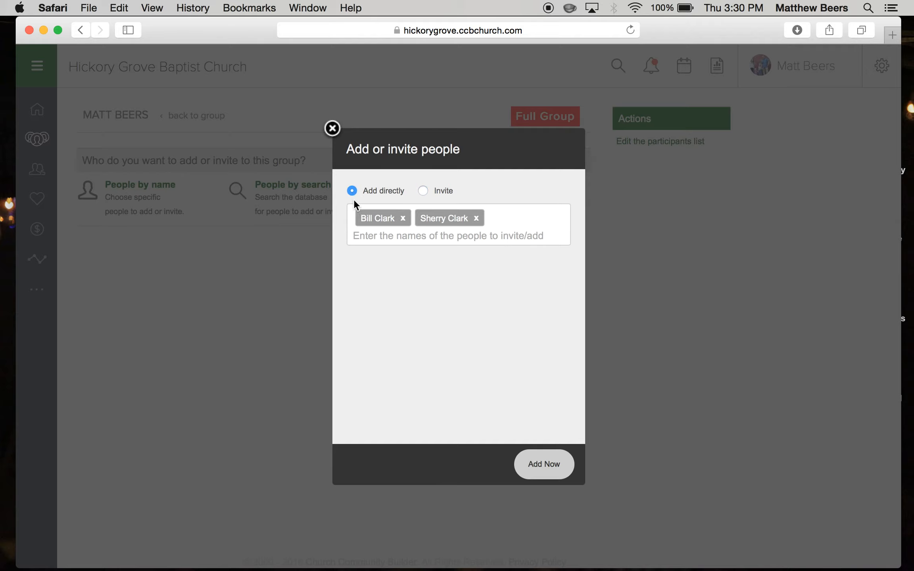
Add the two chosen people despite the group's participant limit and return to the group
left_click(555, 468)
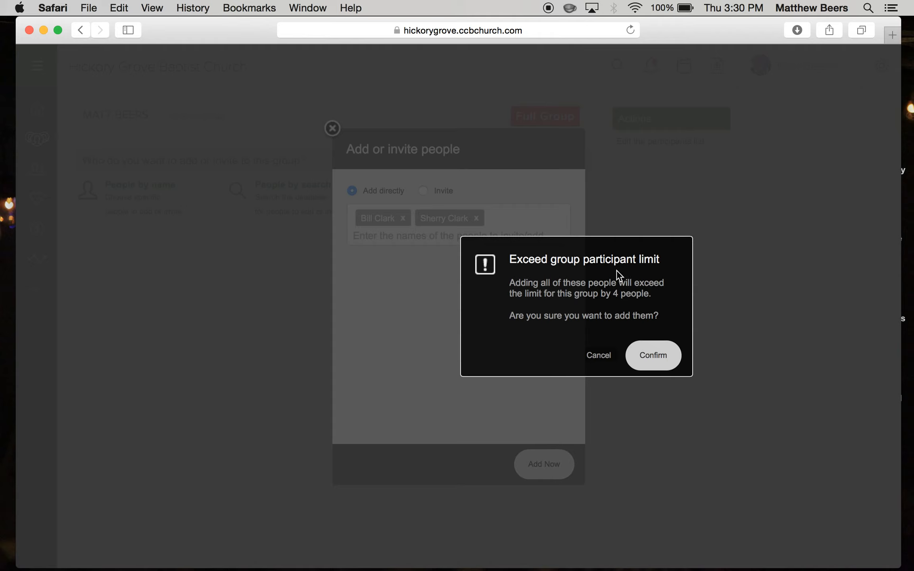
left_click(652, 357)
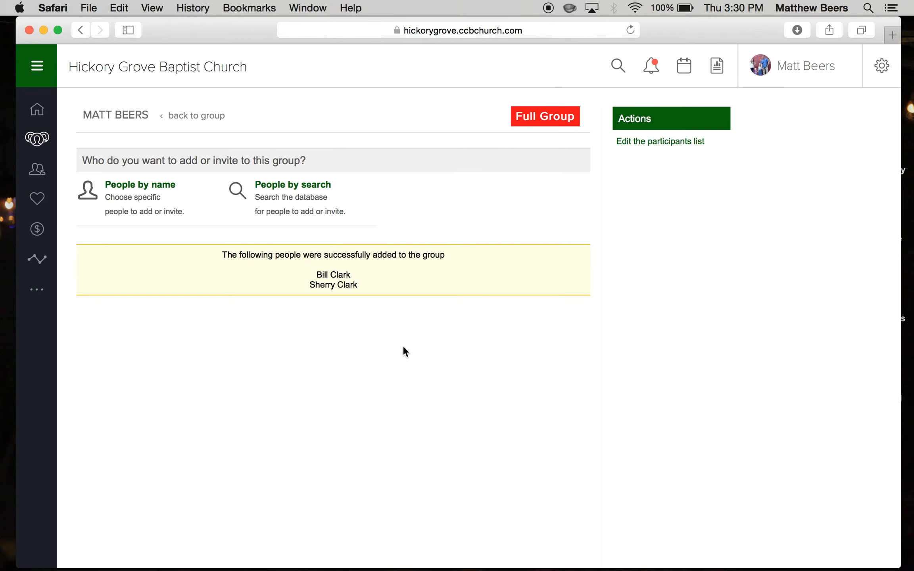
left_click(198, 115)
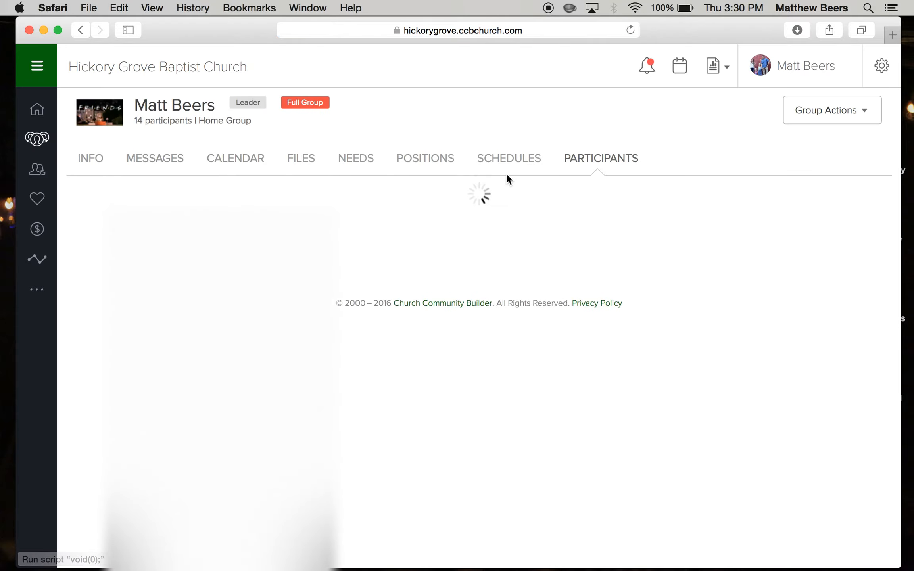
Review the group's participants list for the two newly added members
scroll(575, 159, "down", 1)
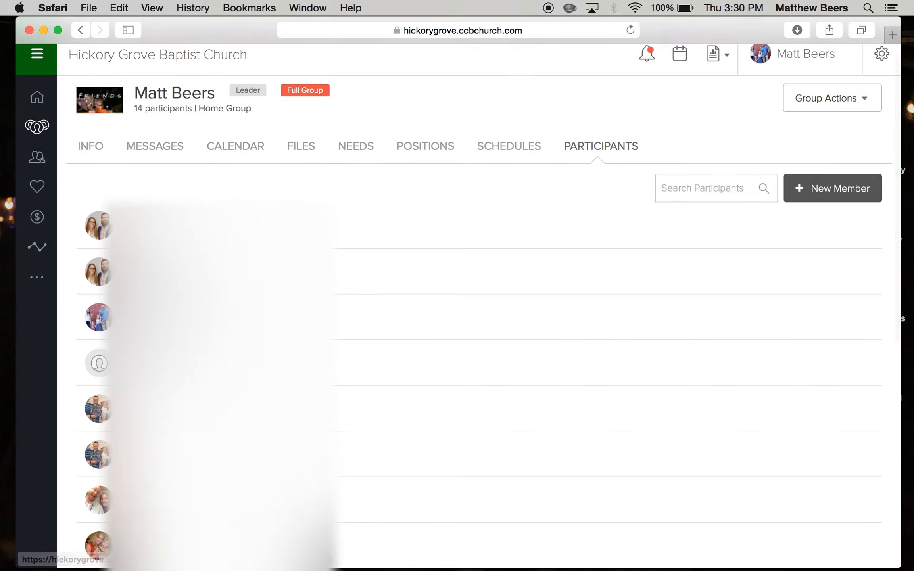
scroll(456, 305, "down", 5)
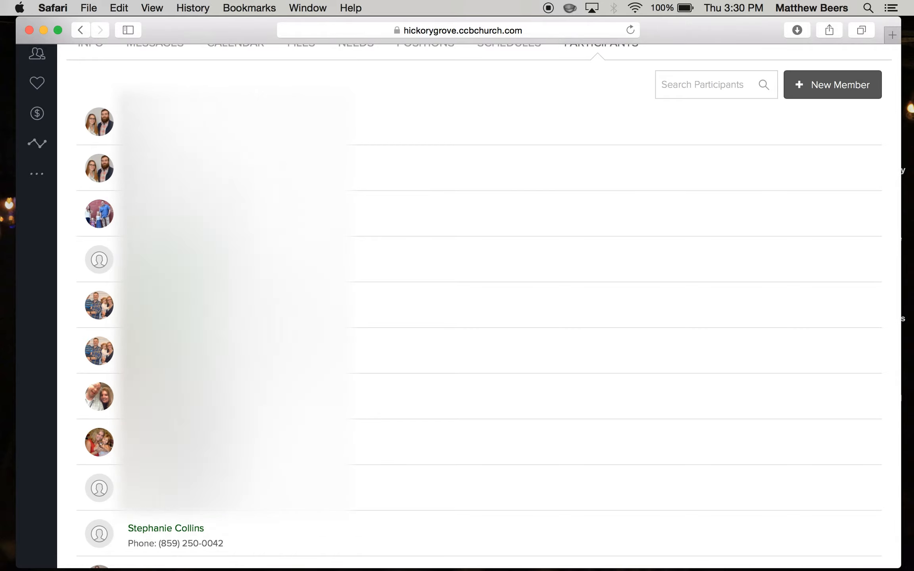
scroll(456, 306, "up", 4)
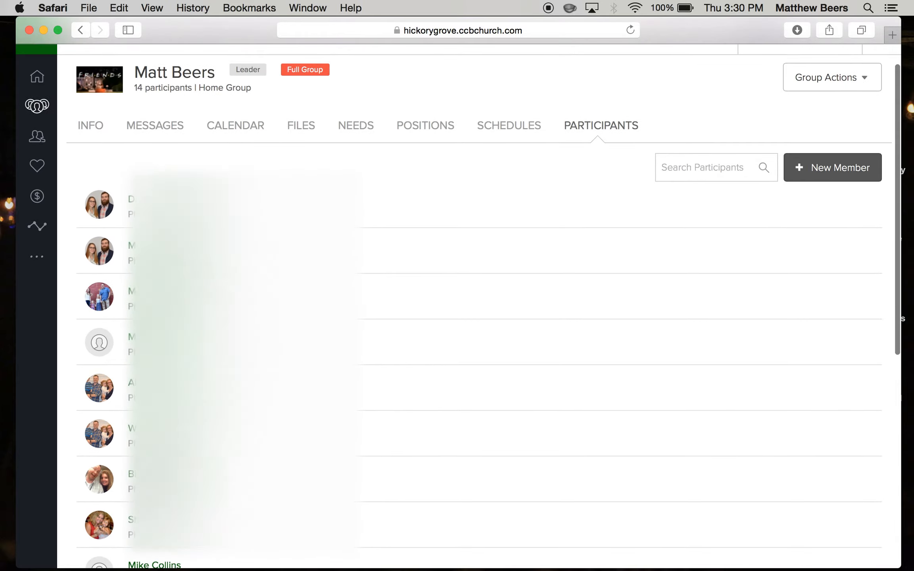
scroll(537, 99, "up", 2)
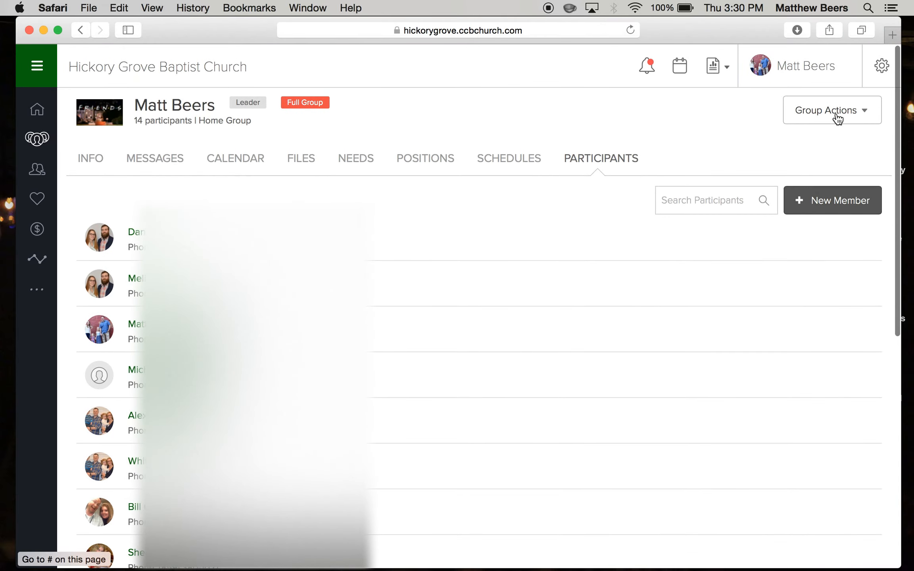
Edit the participant list and remove the two newly added people from the group
left_click(867, 116)
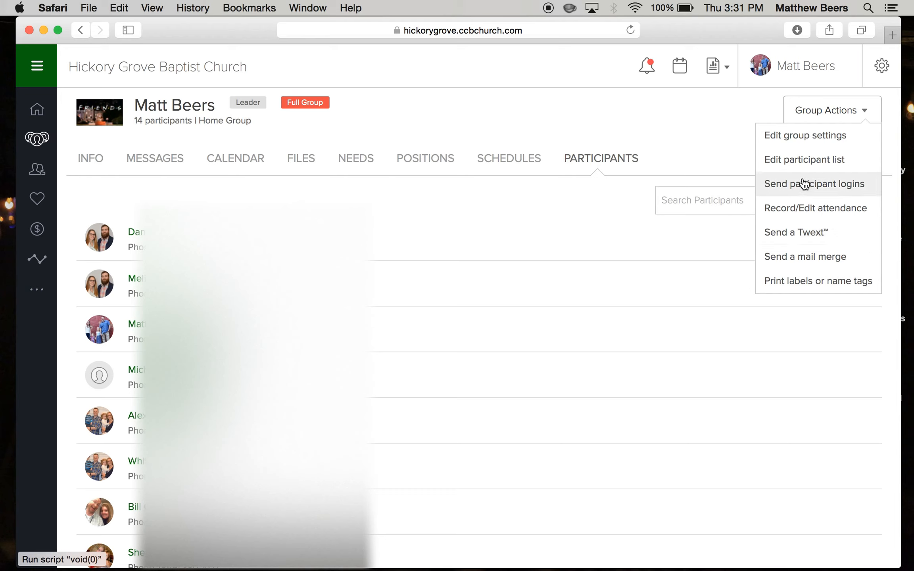
left_click(811, 157)
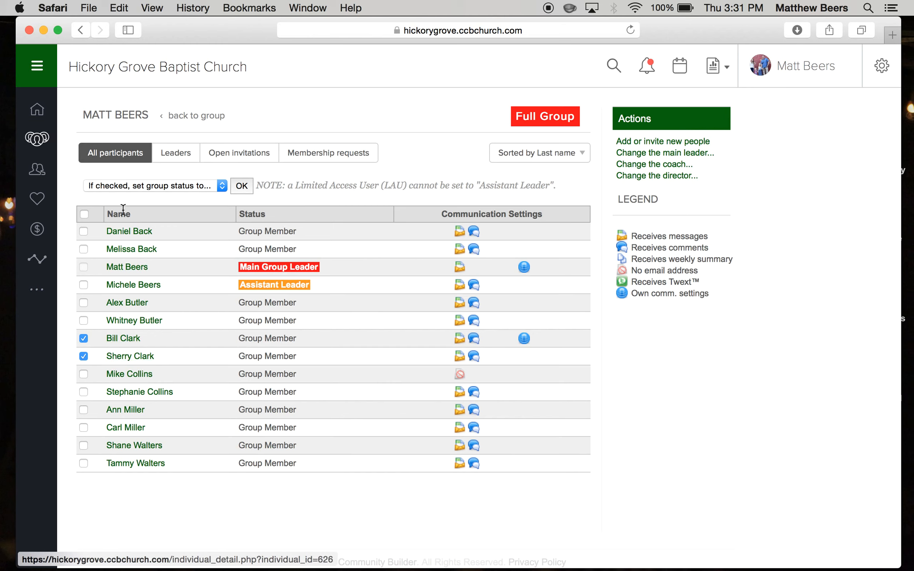
left_click(222, 186)
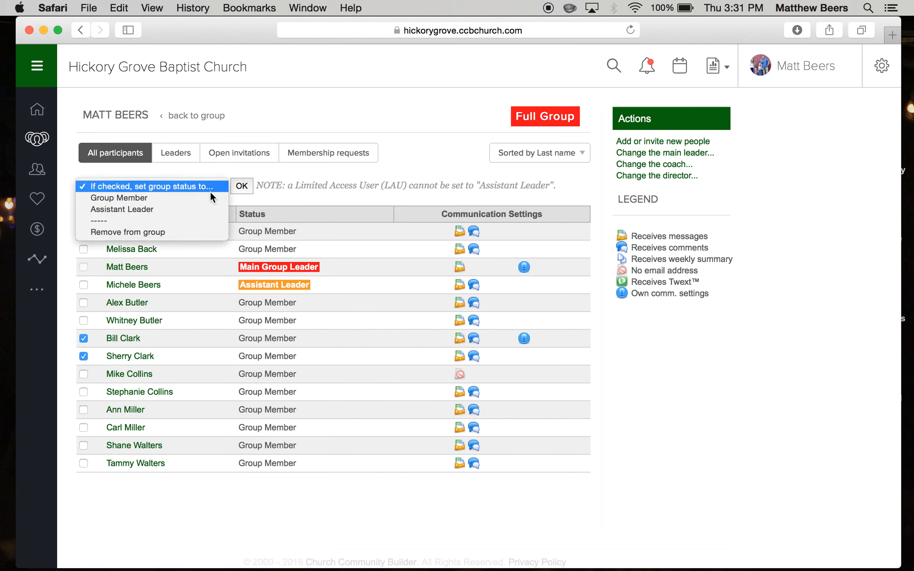
left_click(116, 232)
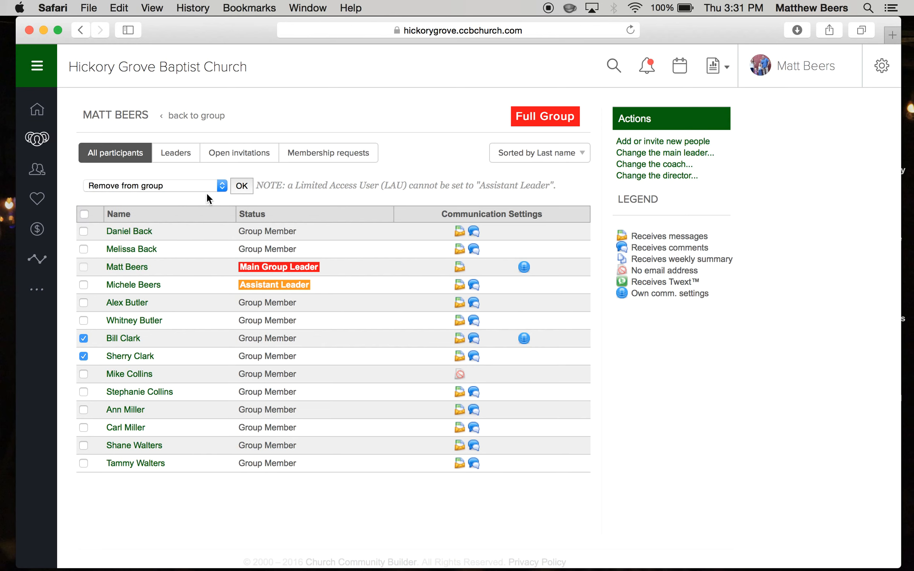
left_click(243, 182)
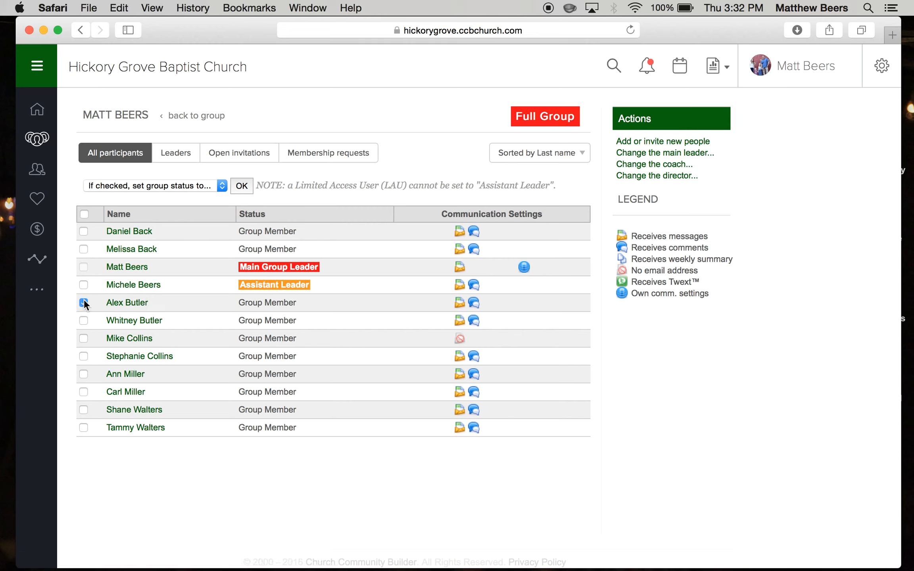
Set the group status of the fifth participant in the list to Assistant Leader
left_click(221, 185)
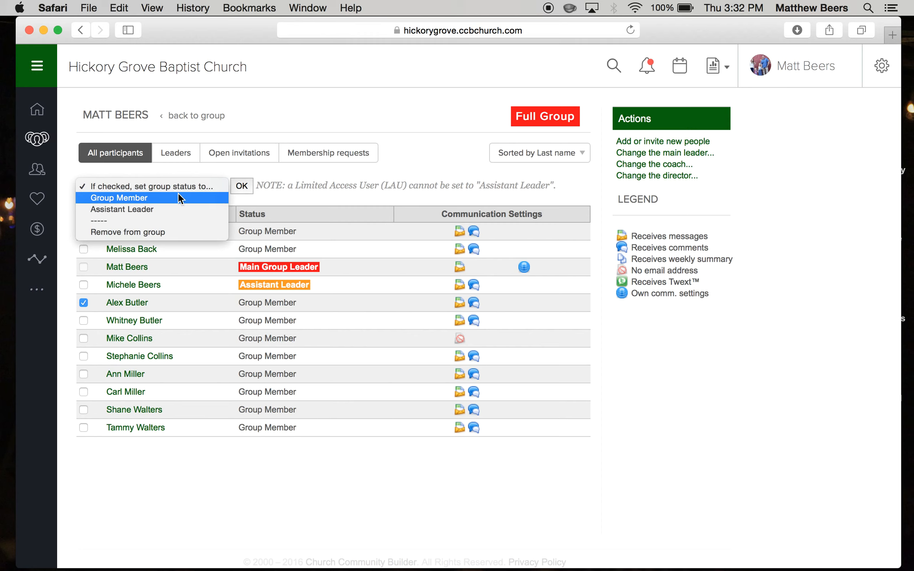
left_click(163, 209)
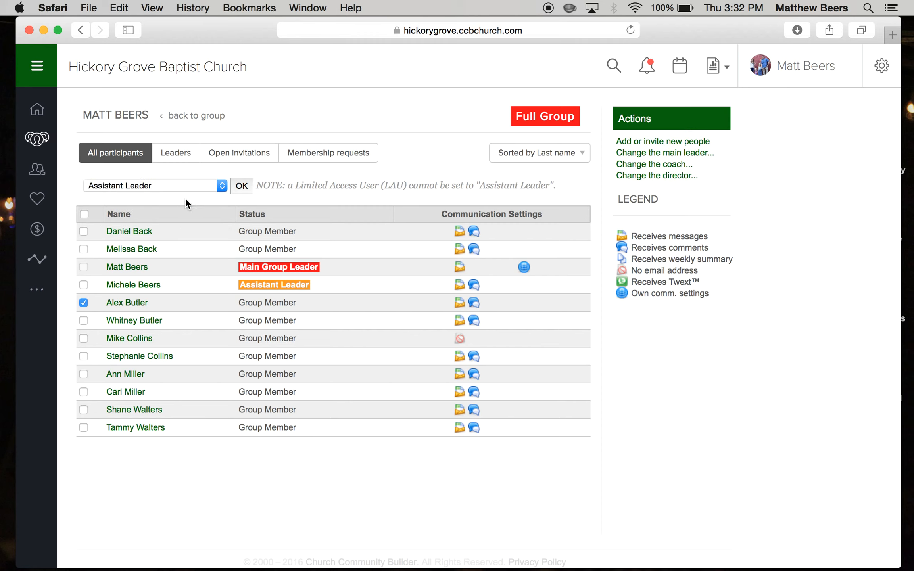
left_click(241, 186)
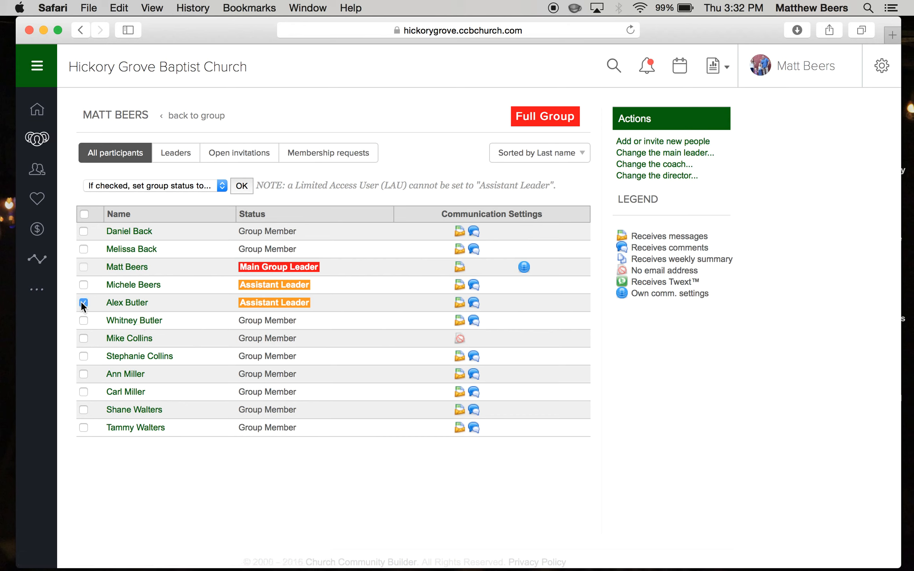
Set the fifth participant's group status back to Group Member
left_click(163, 186)
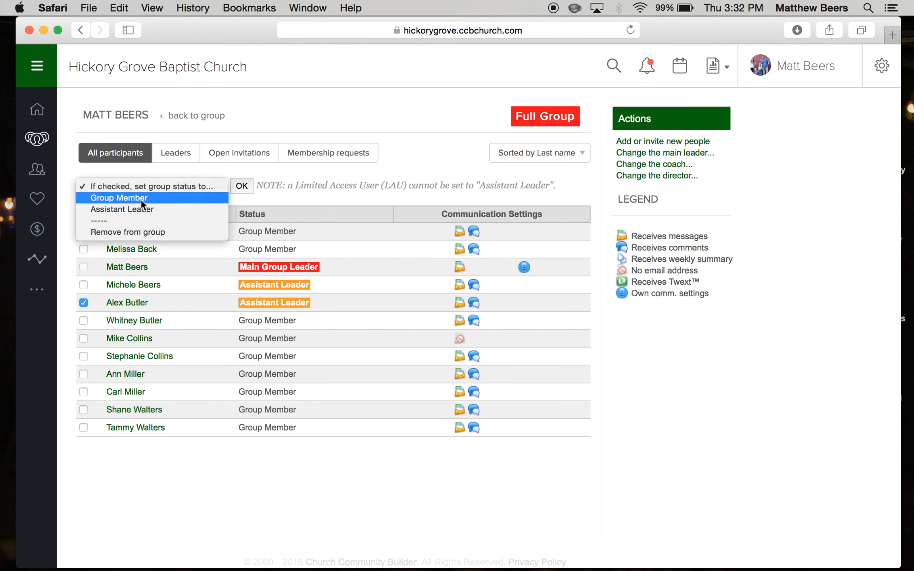
left_click(125, 197)
left_click(242, 186)
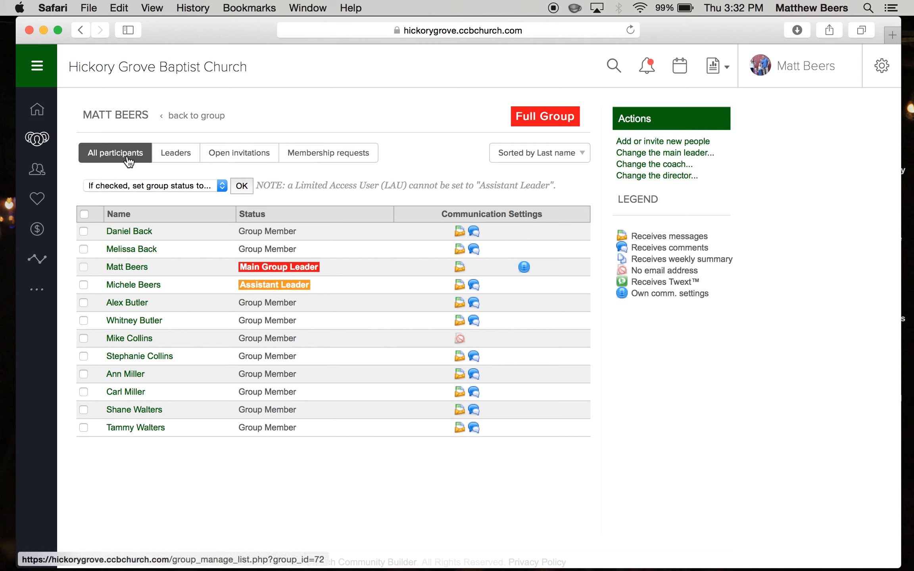
Filter the participant list to leaders only and return to all participants
left_click(169, 155)
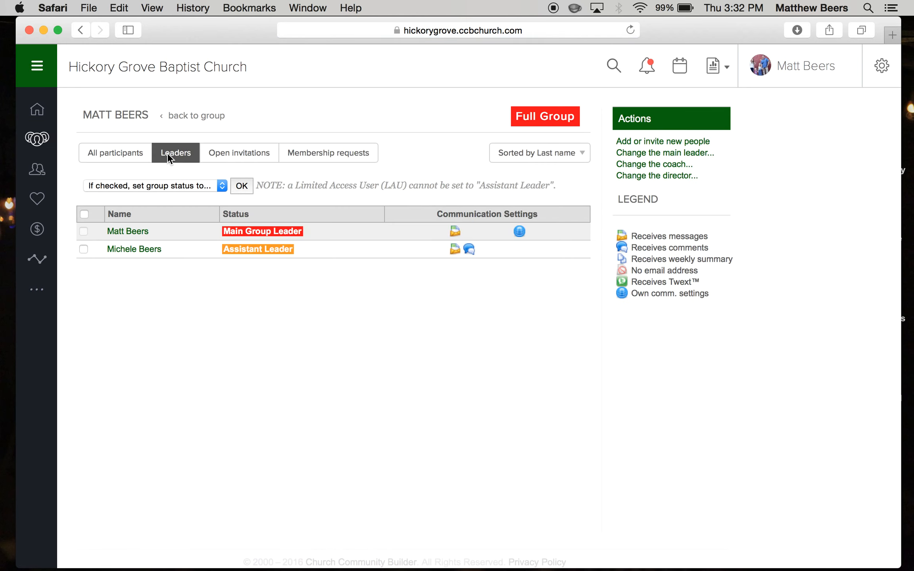
left_click(124, 150)
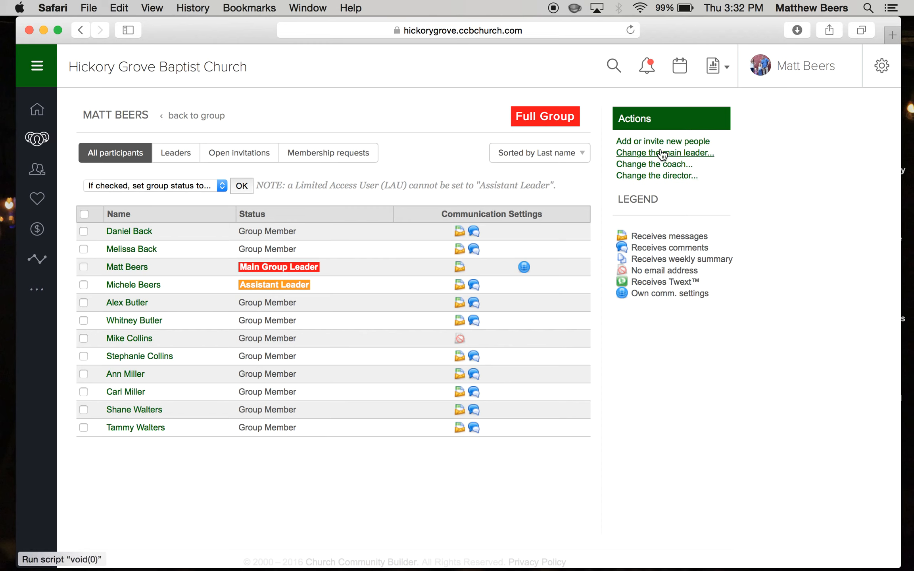
Change the group's main leader to the current assistant leader, finding that person by first name
left_click(681, 155)
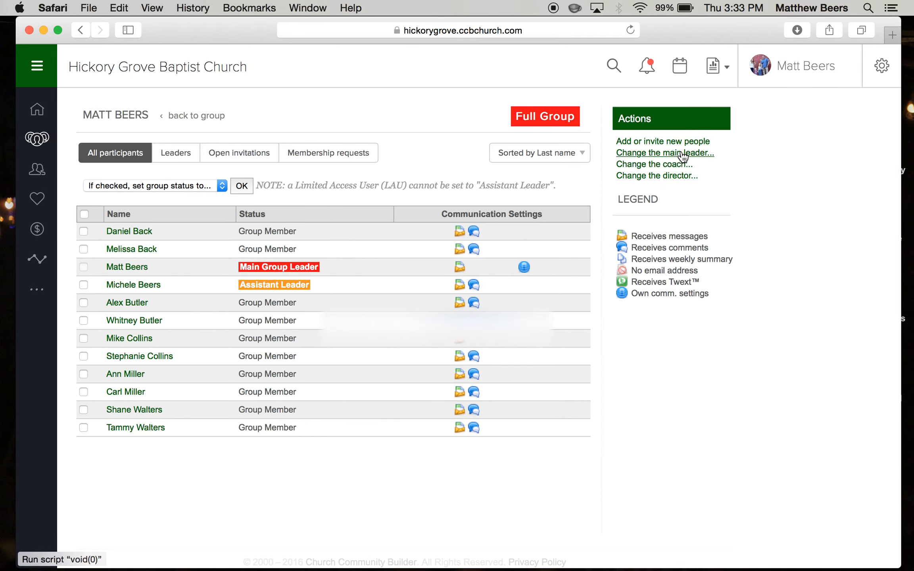
left_click(682, 155)
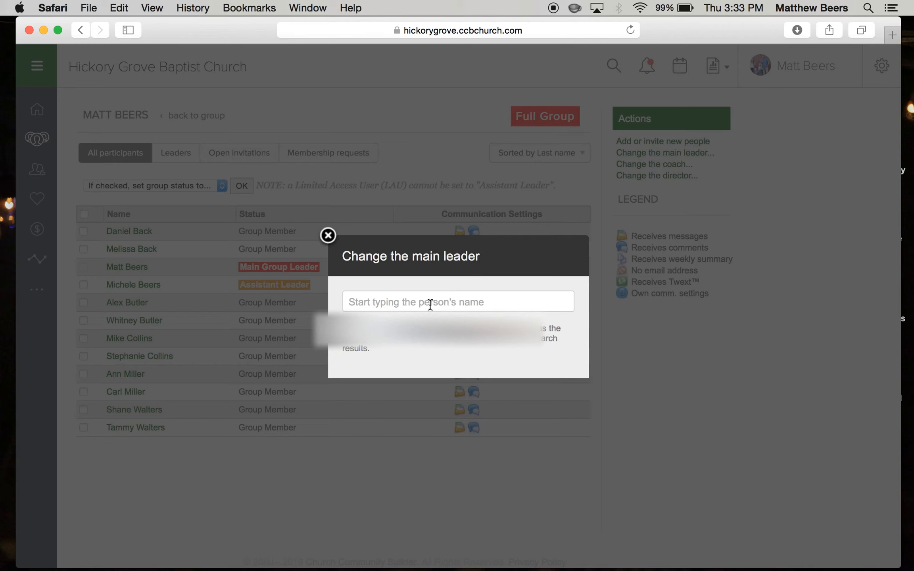
type("michele")
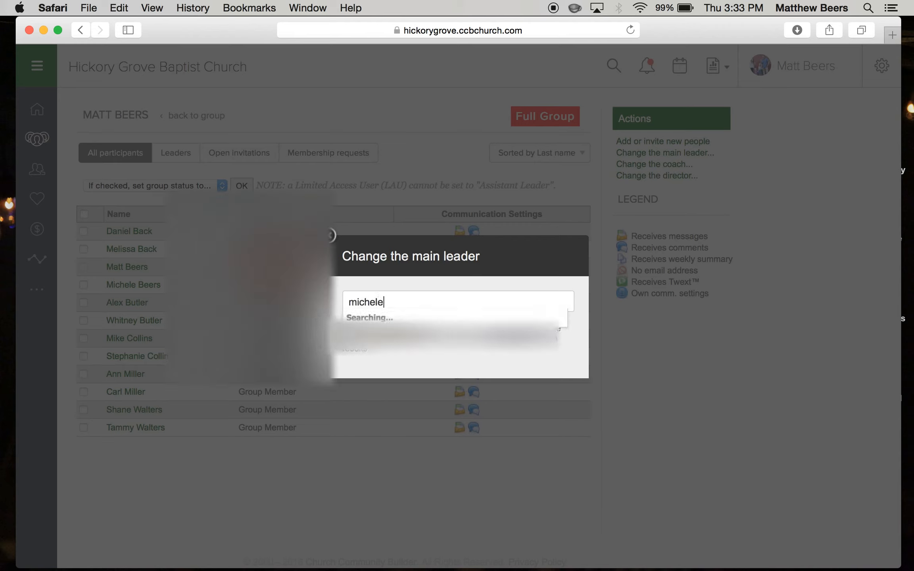
left_click(426, 324)
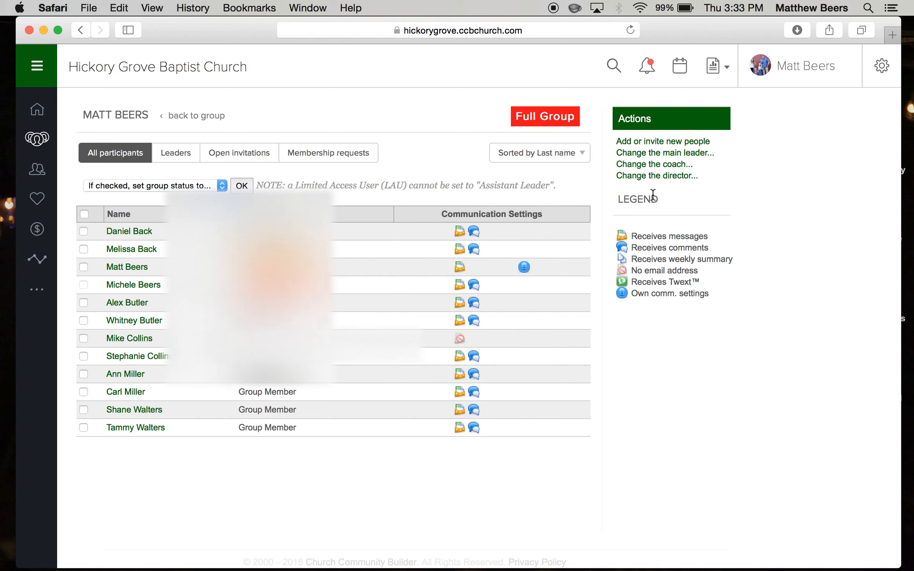
Change the group's main leader back to the previous leader, finding that person by first name
left_click(644, 158)
left_click(485, 300)
type("matt")
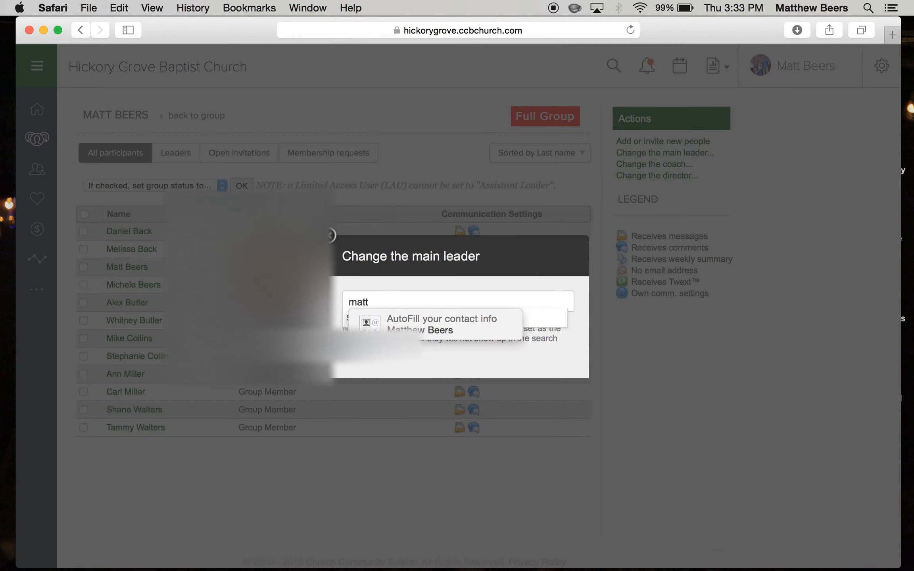
left_click(532, 322)
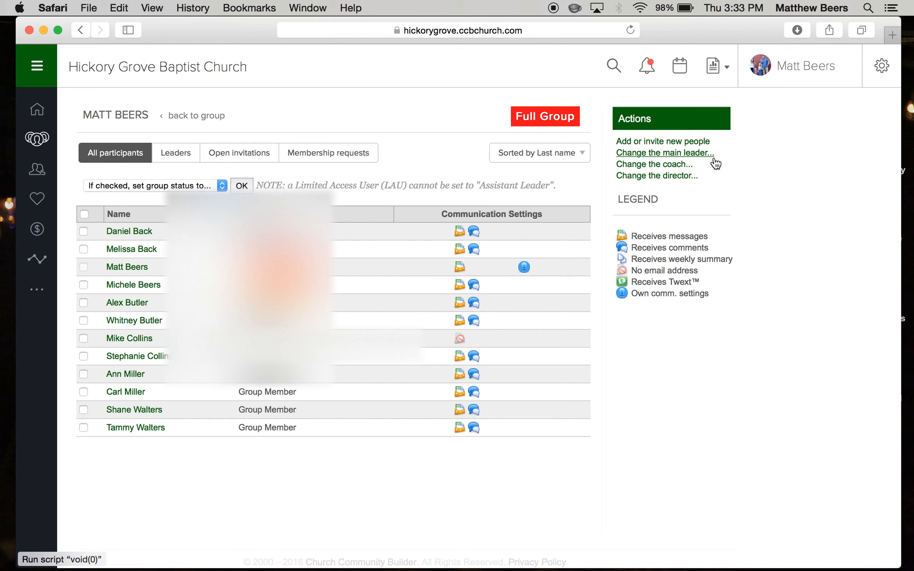
View the ways to add or invite new people to the group and return to the participants list
left_click(675, 142)
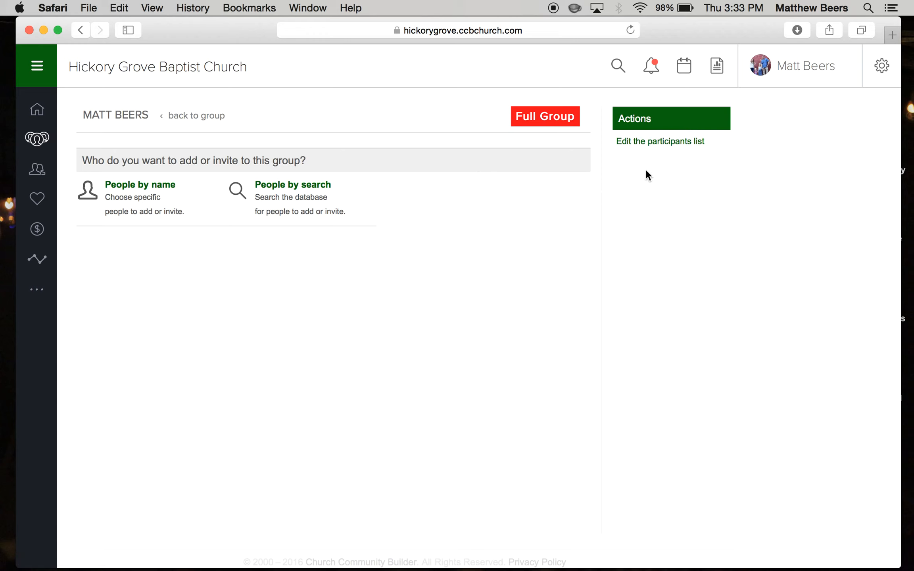
left_click(644, 141)
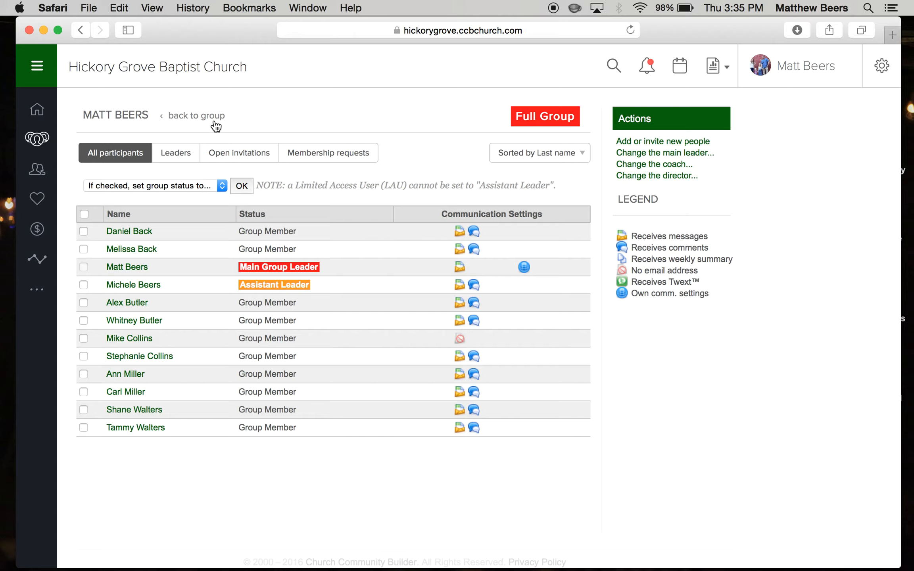
Return to the group's page and open the group settings for editing
left_click(190, 117)
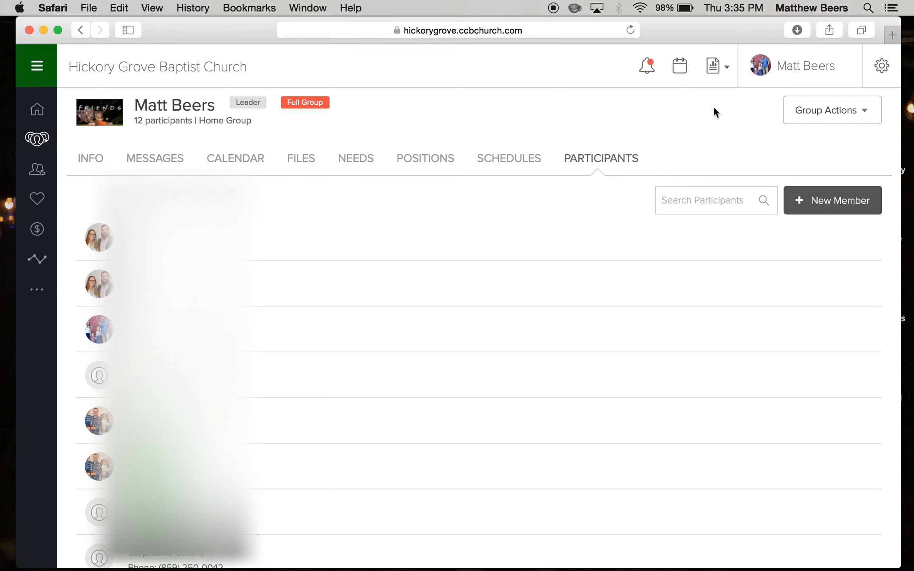
left_click(860, 114)
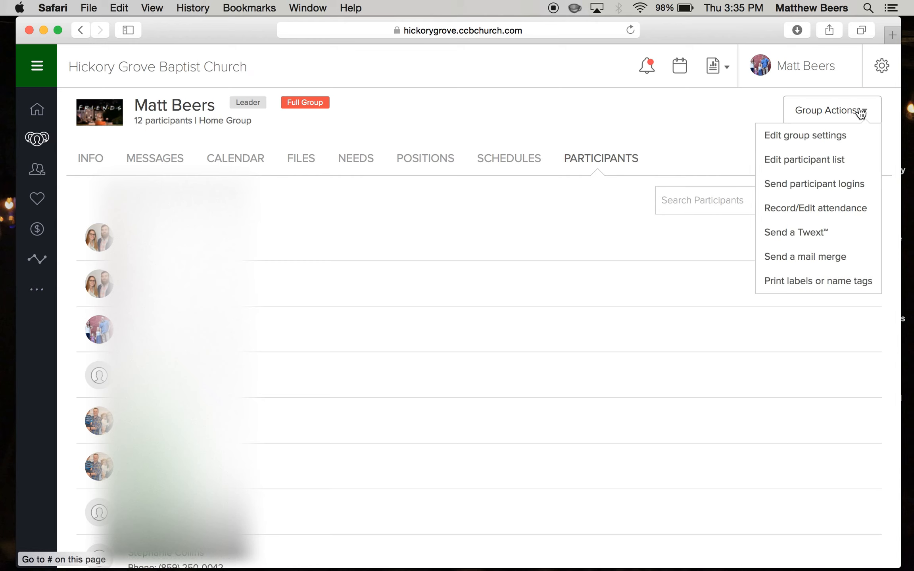
left_click(791, 137)
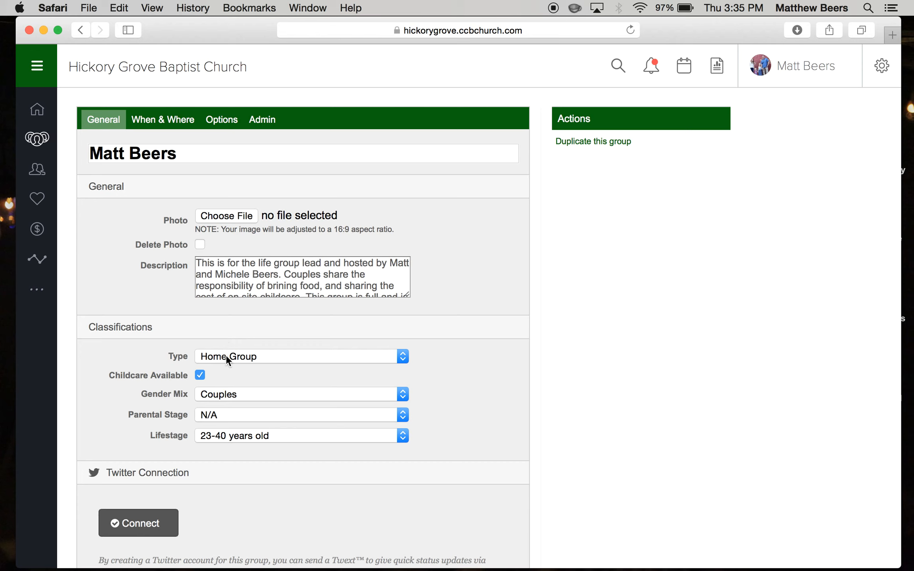
Examine the group's general settings, including the available choices for Type, Parental Stage and Lifestage
left_click(376, 355)
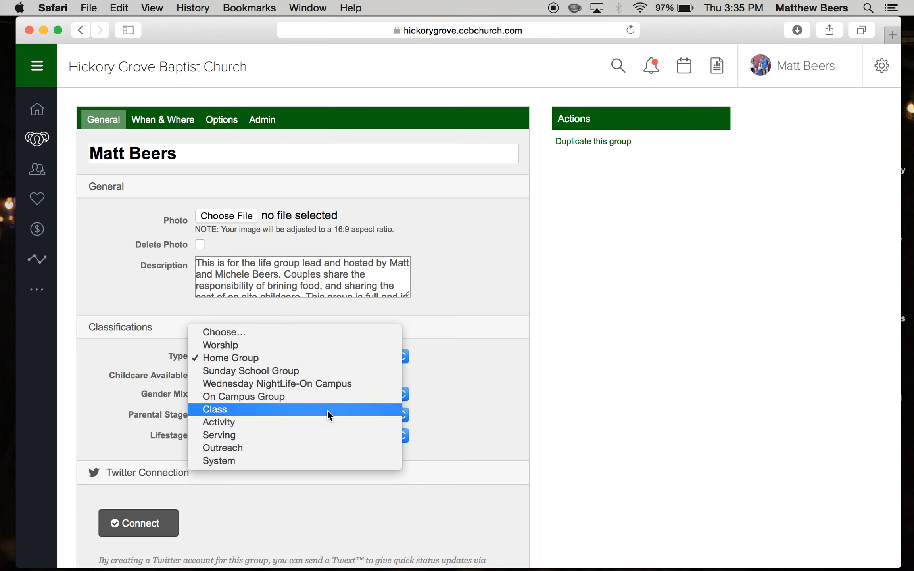
left_click(506, 368)
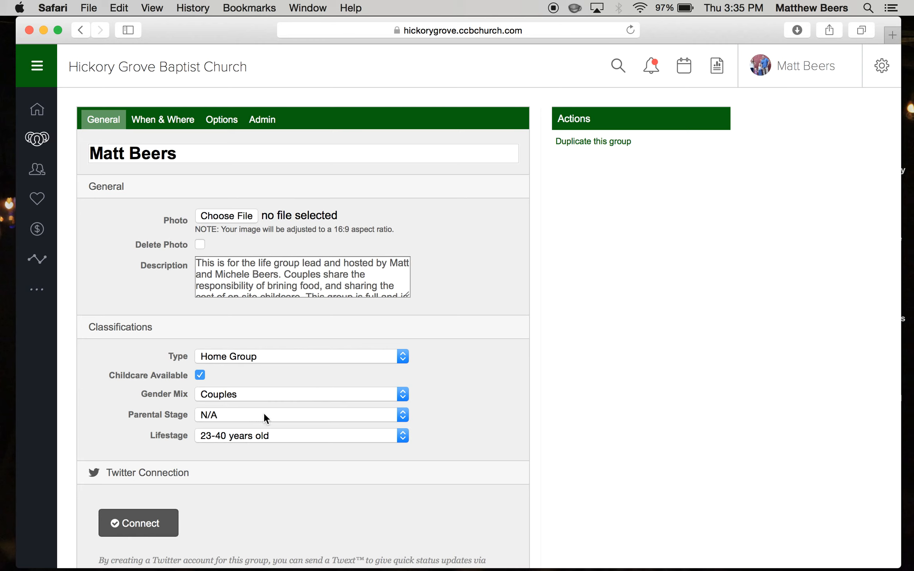
left_click(371, 414)
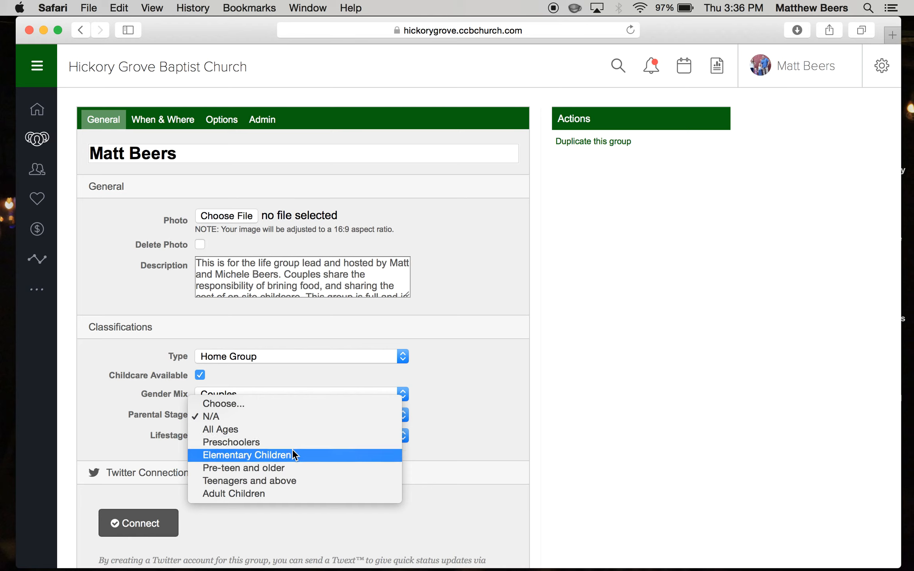
left_click(510, 422)
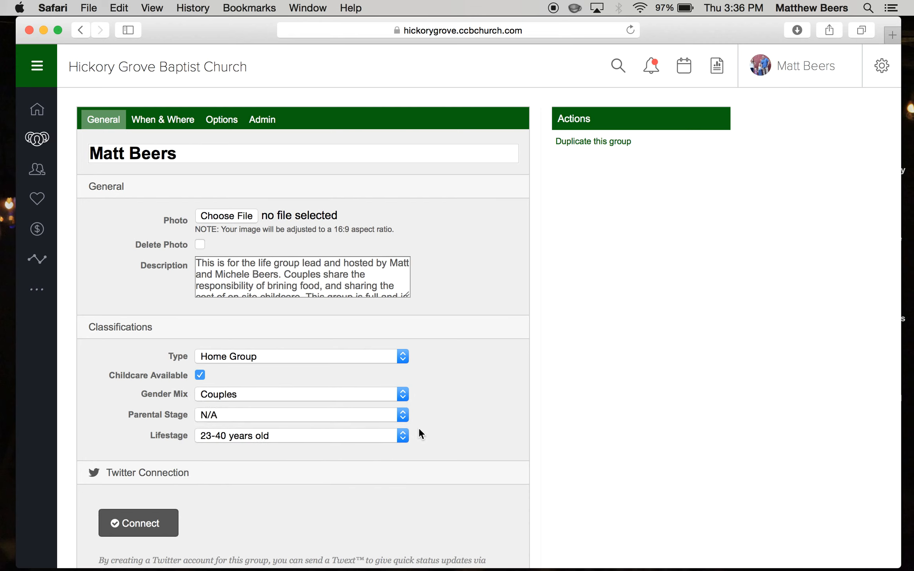
left_click(387, 443)
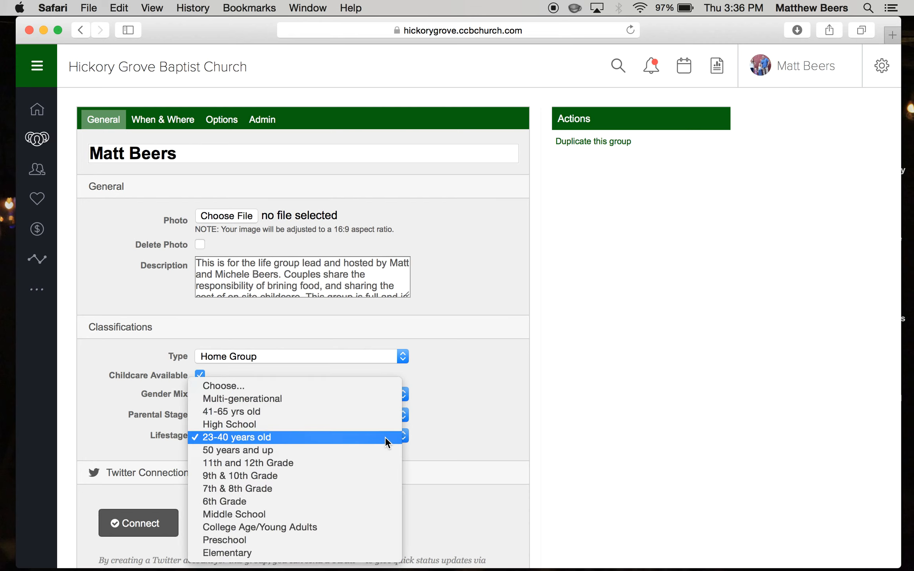
left_click(237, 432)
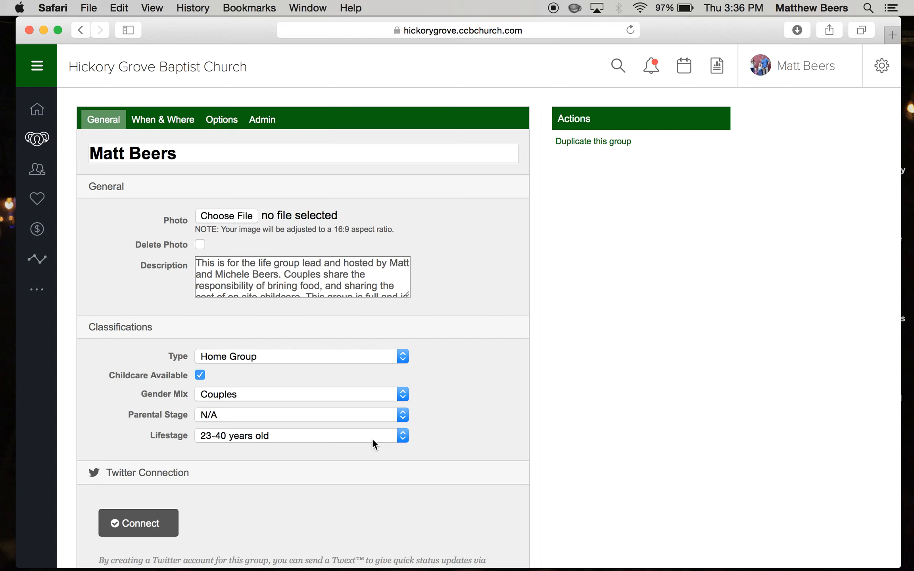
scroll(538, 410, "down", 5)
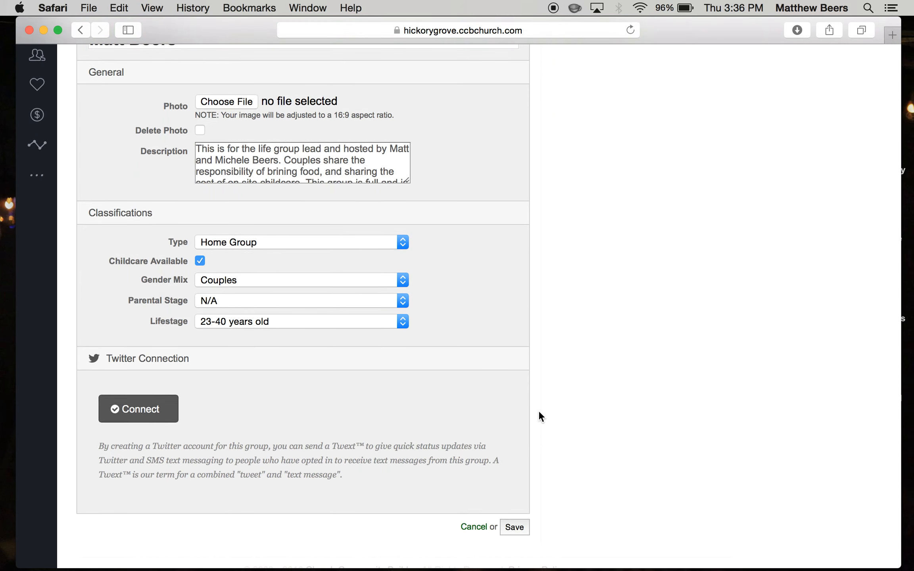
scroll(491, 329, "down", 3)
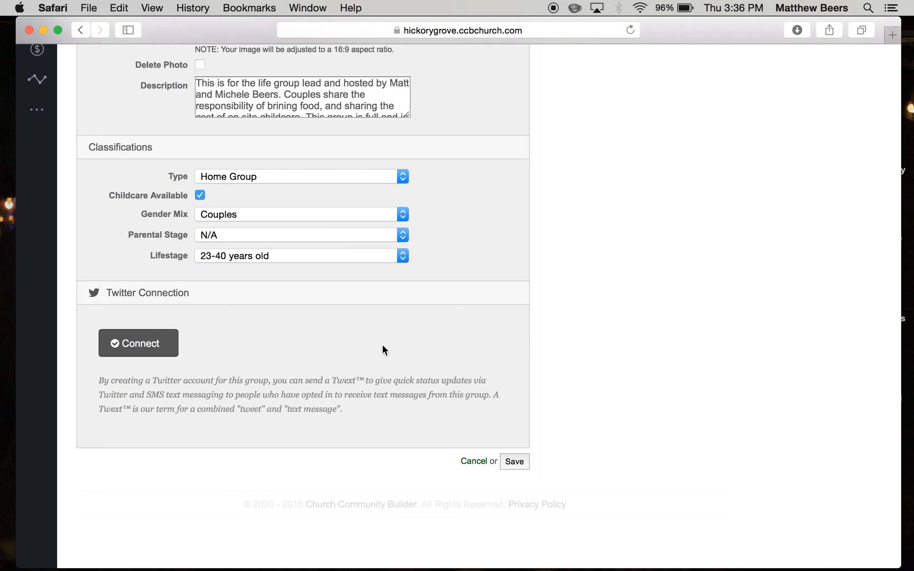
scroll(537, 331, "up", 5)
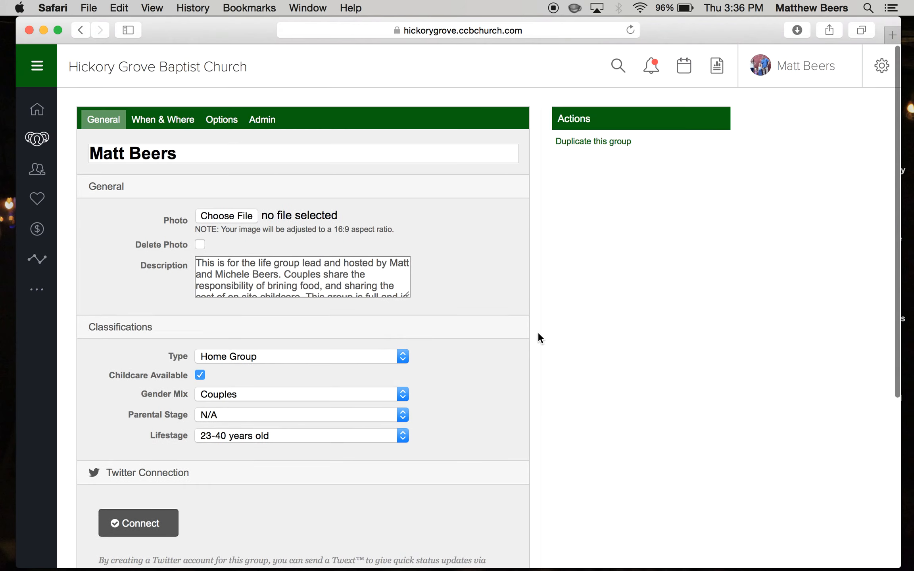
Review the group's meeting day, time and location settings, keeping Evening as the meet time
left_click(161, 121)
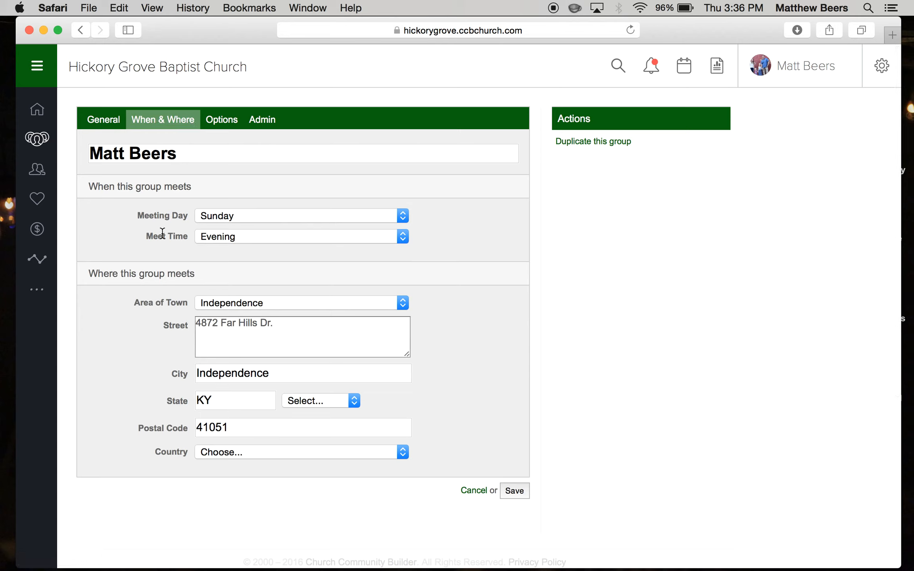
left_click(297, 237)
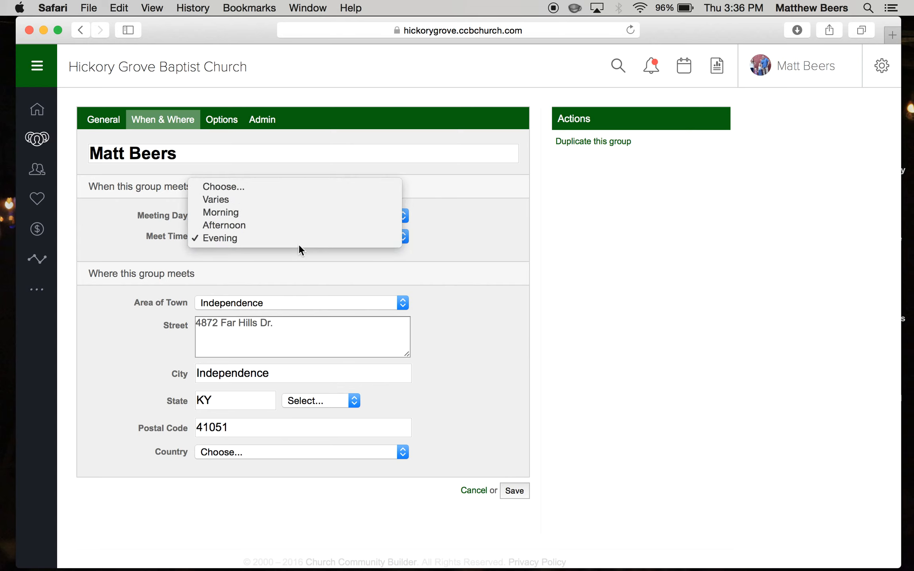
left_click(299, 238)
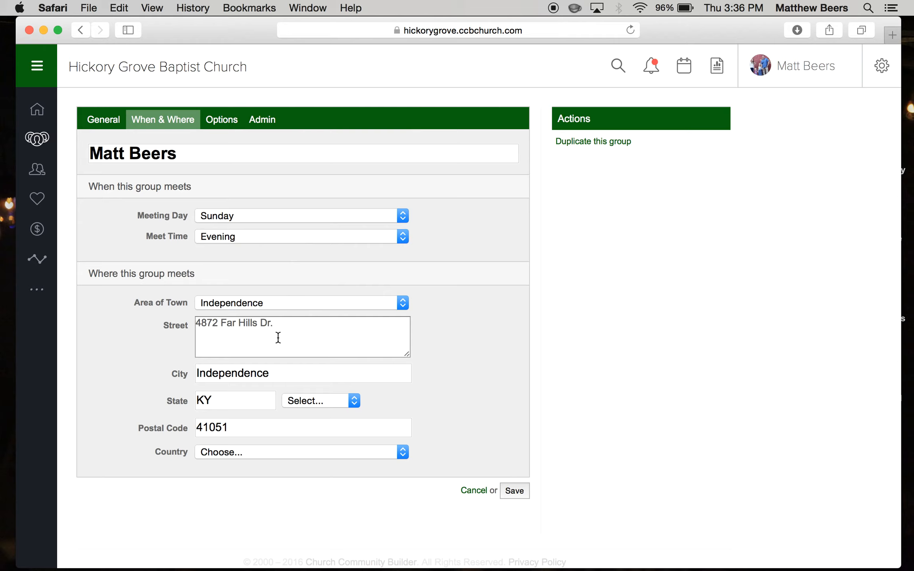
scroll(511, 357, "down", 5)
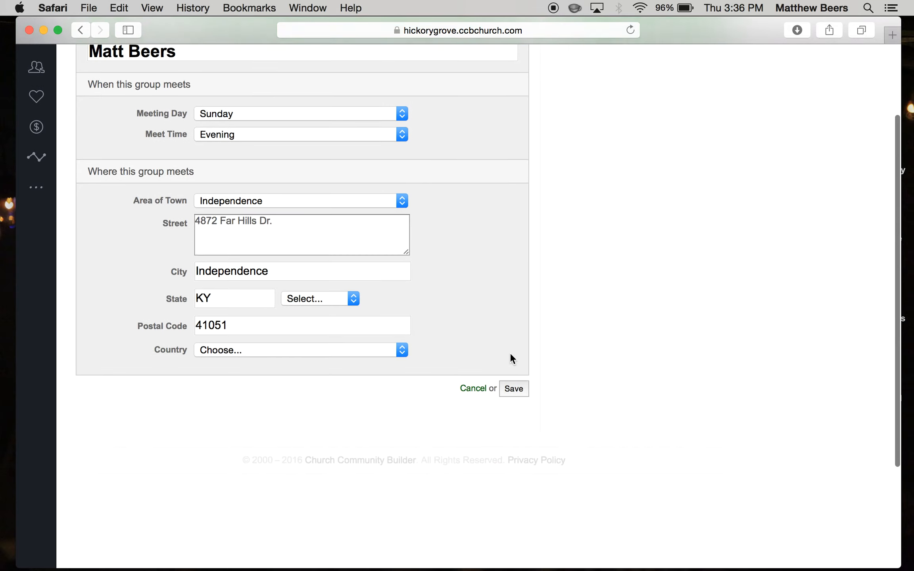
scroll(511, 357, "down", 5)
scroll(510, 357, "up", 8)
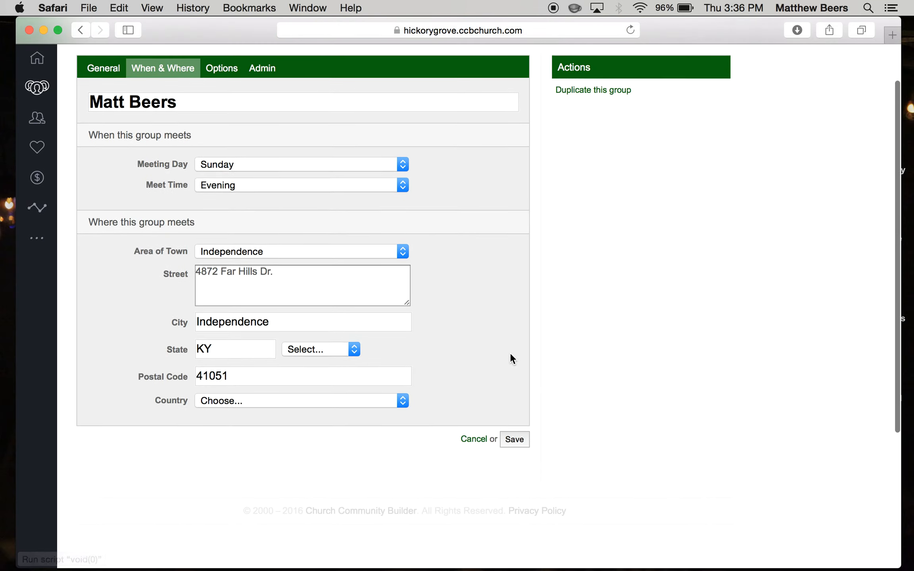
scroll(510, 359, "up", 2)
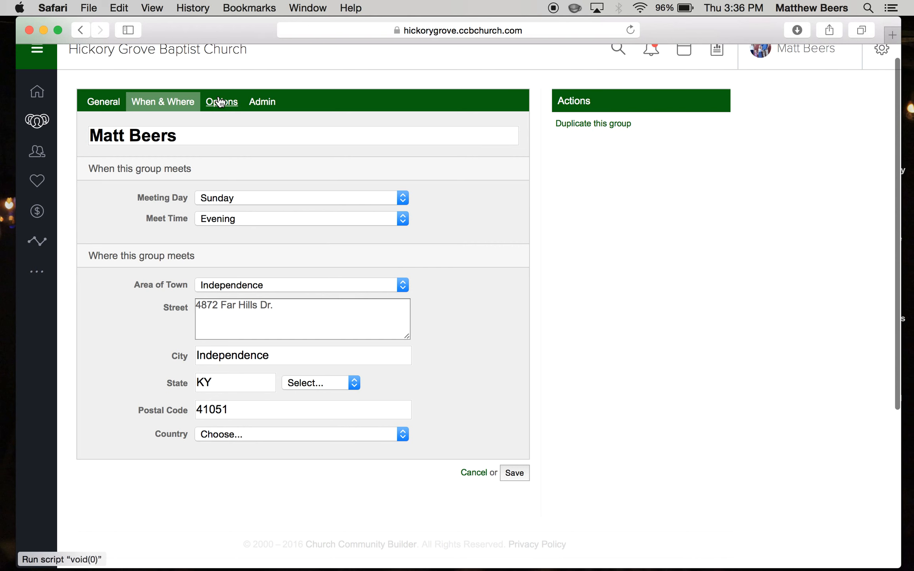
Review the group's Interaction Type and Membership Type choices, keeping Announce Only and Invitation or Request Required
left_click(220, 102)
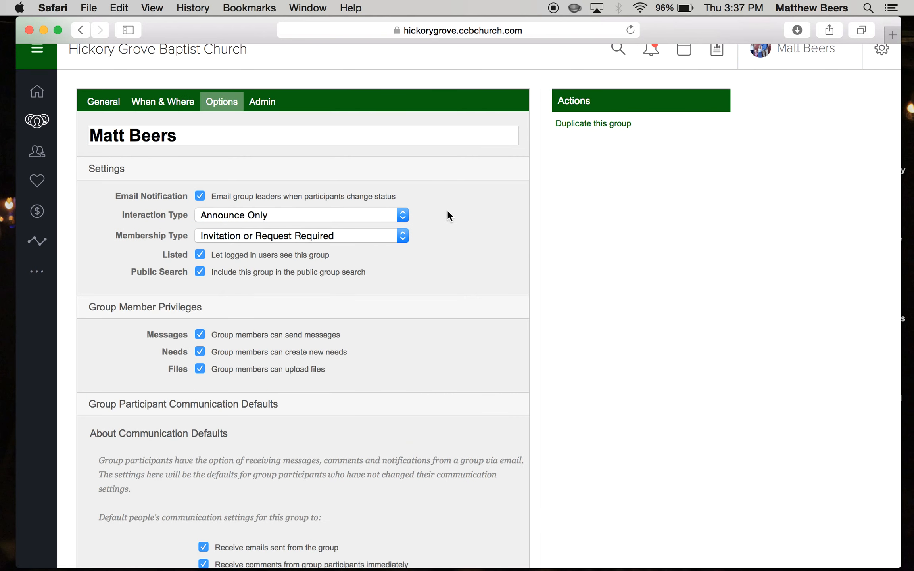
scroll(448, 210, "down", 1)
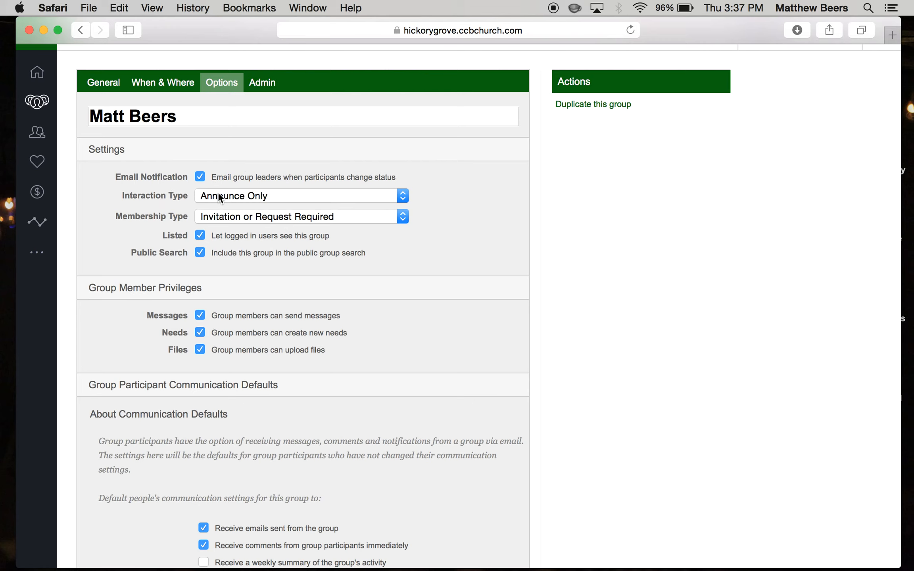
left_click(407, 196)
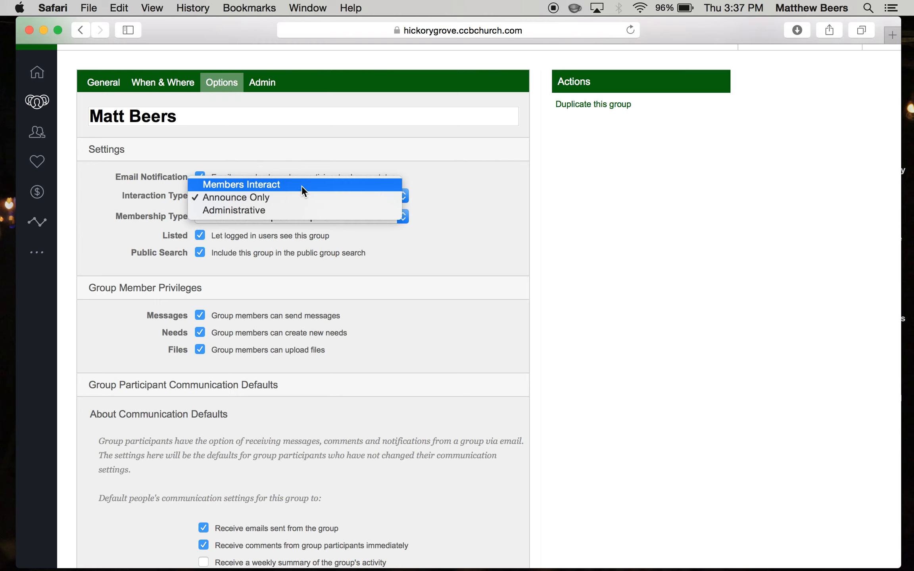
left_click(296, 197)
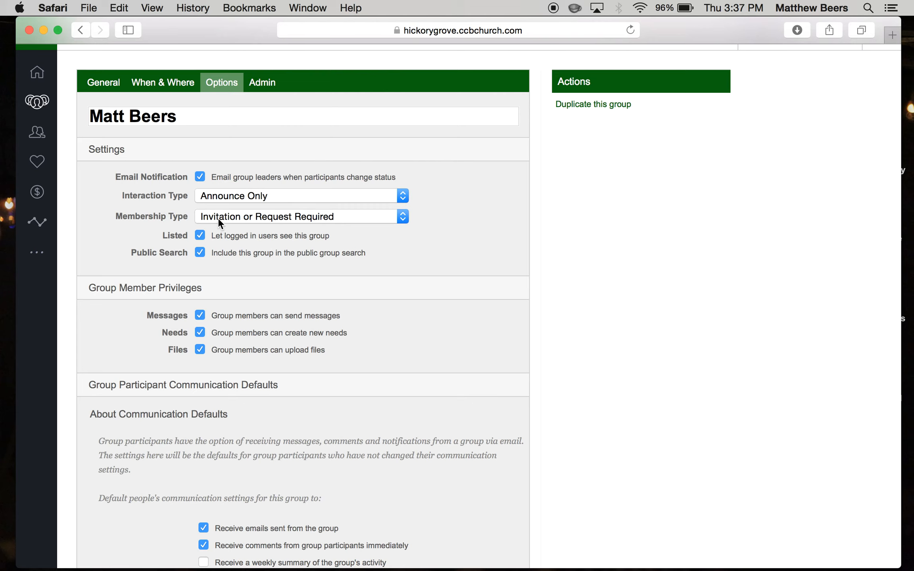
left_click(348, 216)
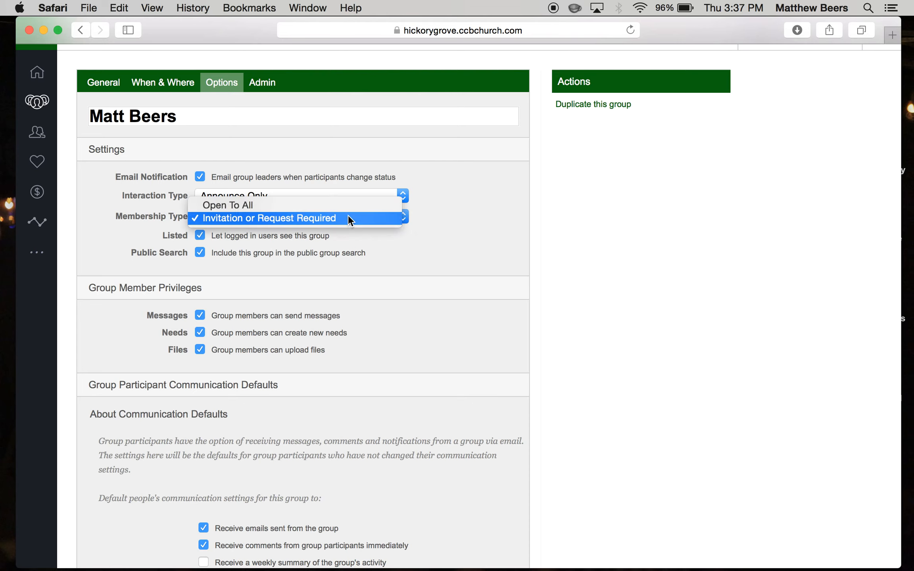
left_click(462, 202)
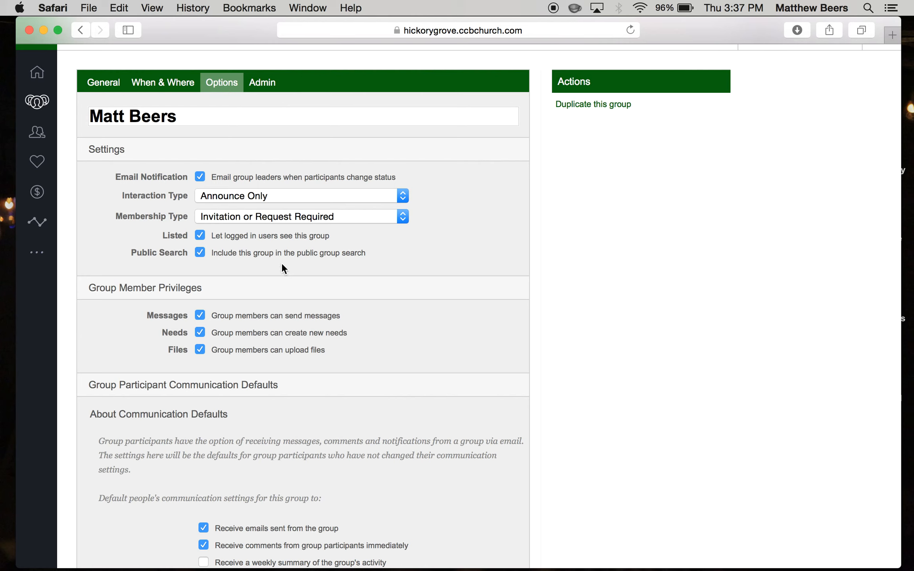
Examine the group member privileges, participant communication defaults and group calendar address options
scroll(376, 325, "down", 3)
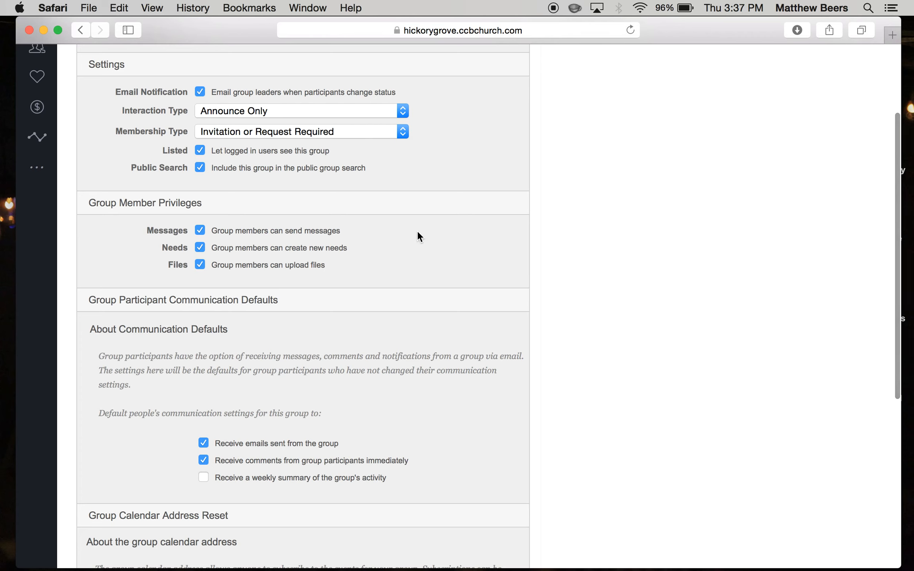
scroll(417, 234, "down", 5)
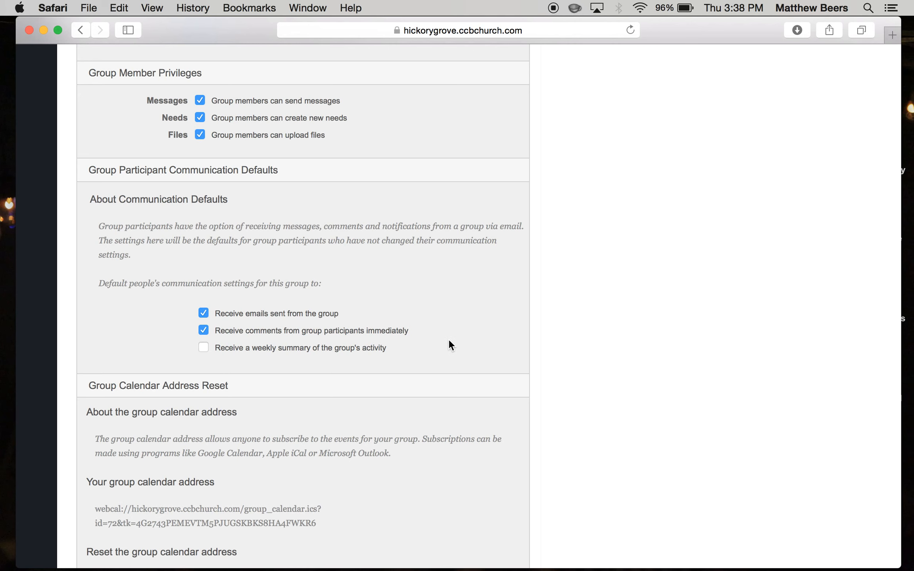
scroll(448, 341, "down", 5)
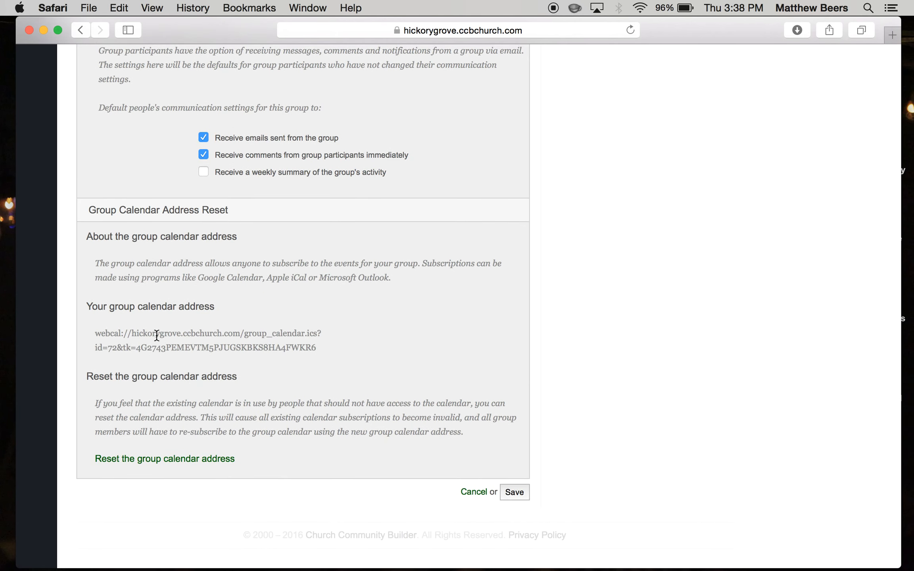
scroll(458, 384, "up", 7)
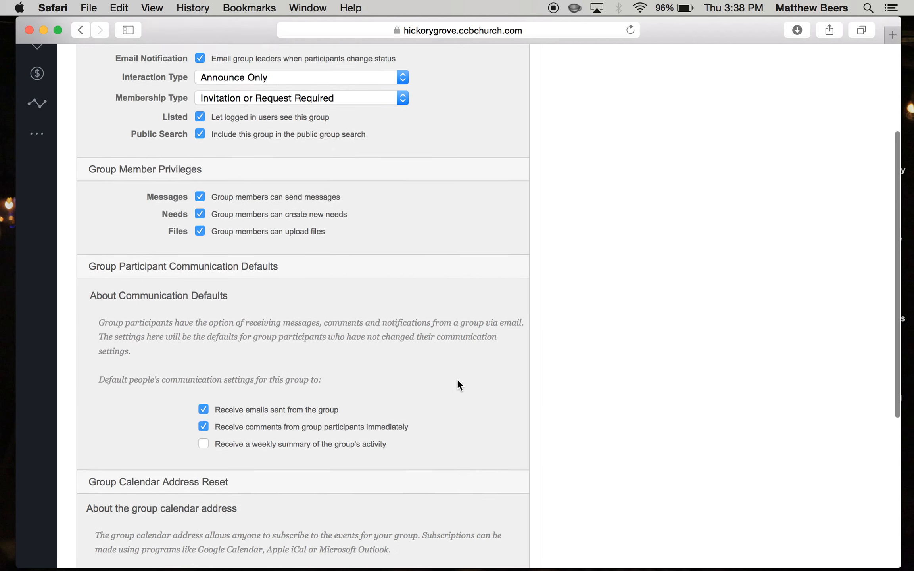
scroll(456, 385, "up", 3)
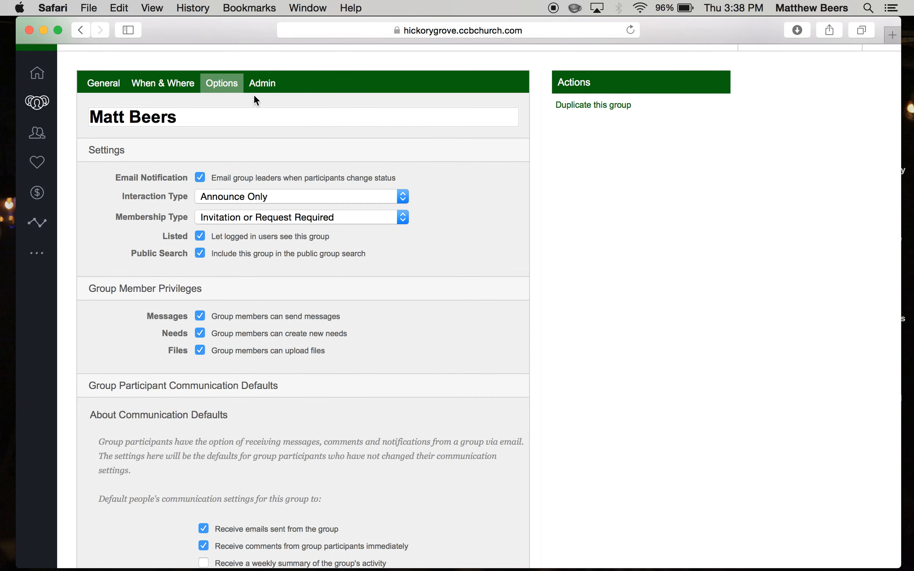
Review the group's administrative settings, including the participant limit, group leader privileges and attendance groupings
left_click(272, 83)
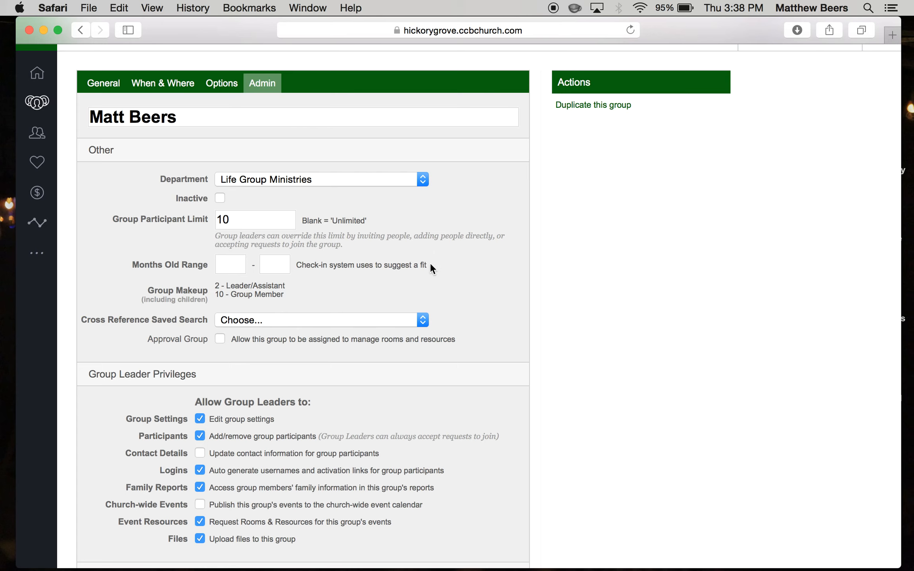
scroll(430, 265, "down", 3)
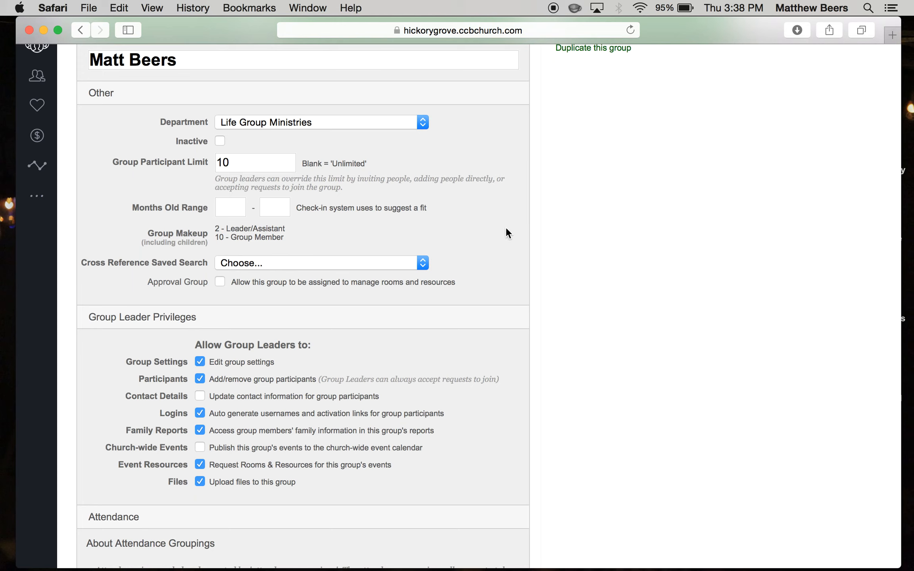
scroll(506, 222, "down", 10)
scroll(506, 221, "down", 3)
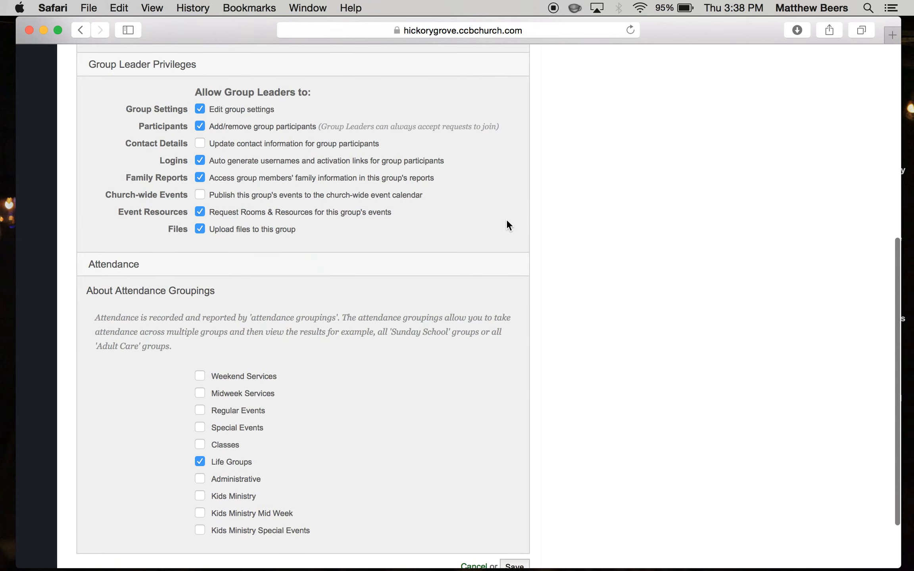
scroll(507, 221, "up", 8)
scroll(506, 220, "up", 3)
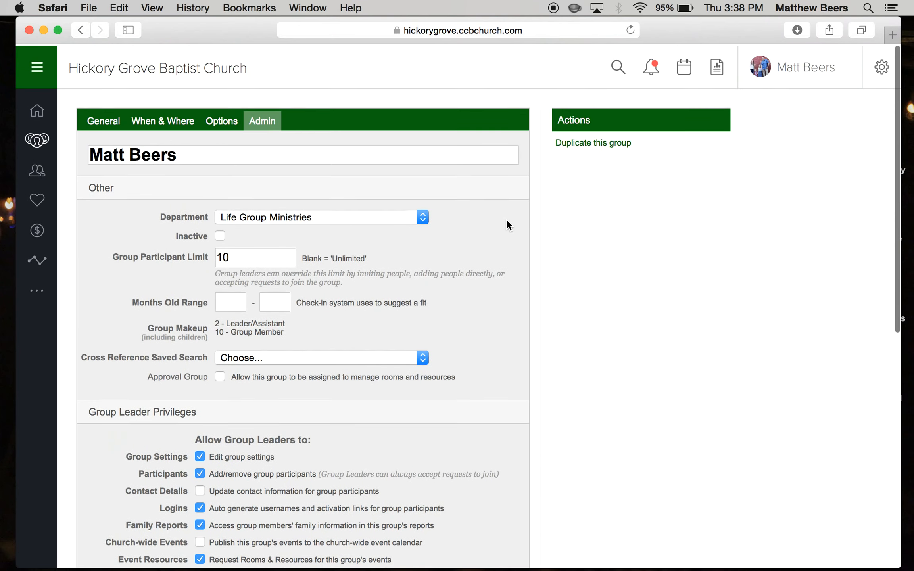
Return to the group's general settings, then cancel editing without saving and view the group's Info page
left_click(95, 123)
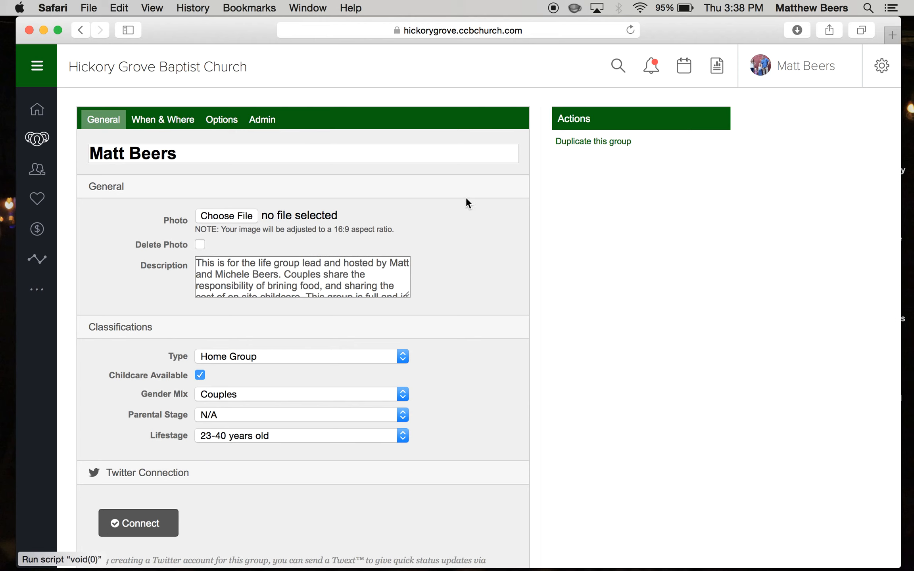
scroll(438, 159, "down", 5)
scroll(438, 159, "up", 5)
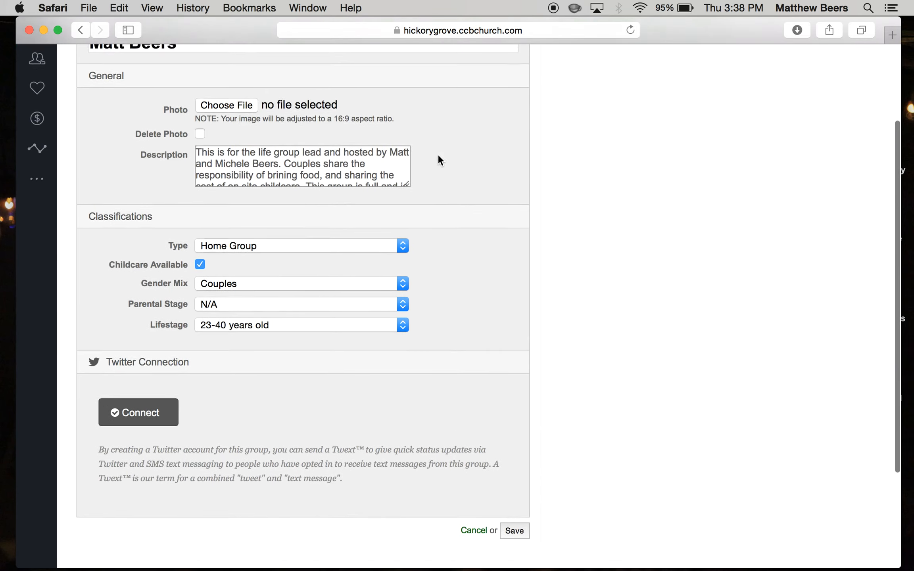
scroll(452, 182, "down", 6)
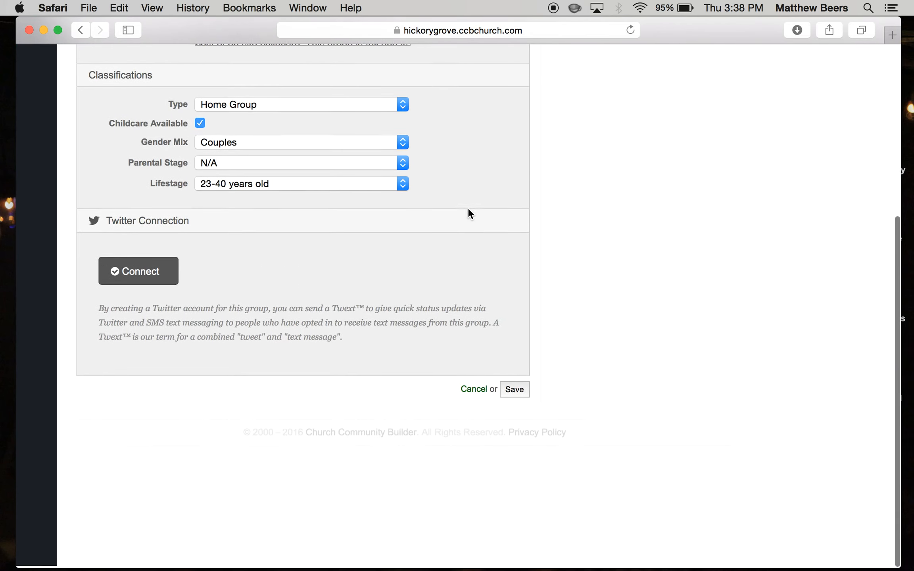
left_click(474, 390)
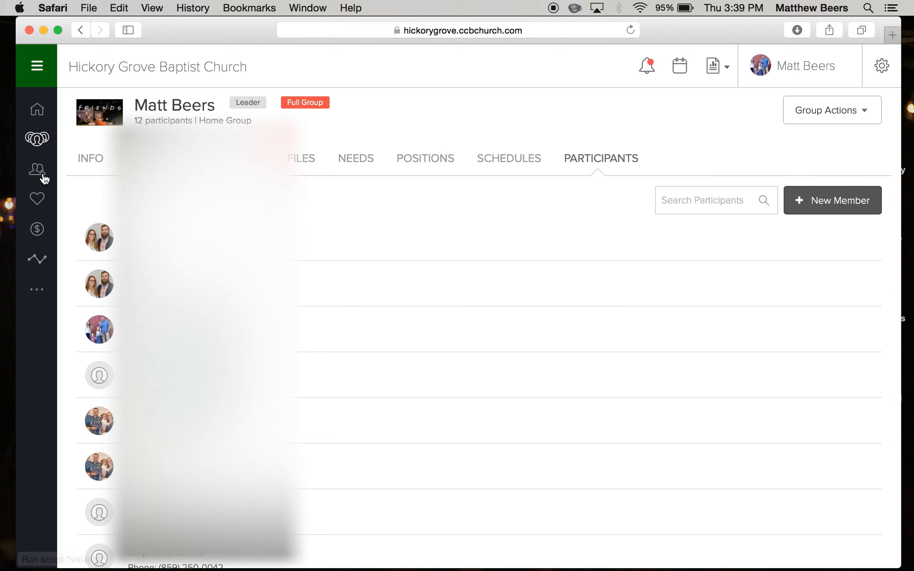
left_click(91, 159)
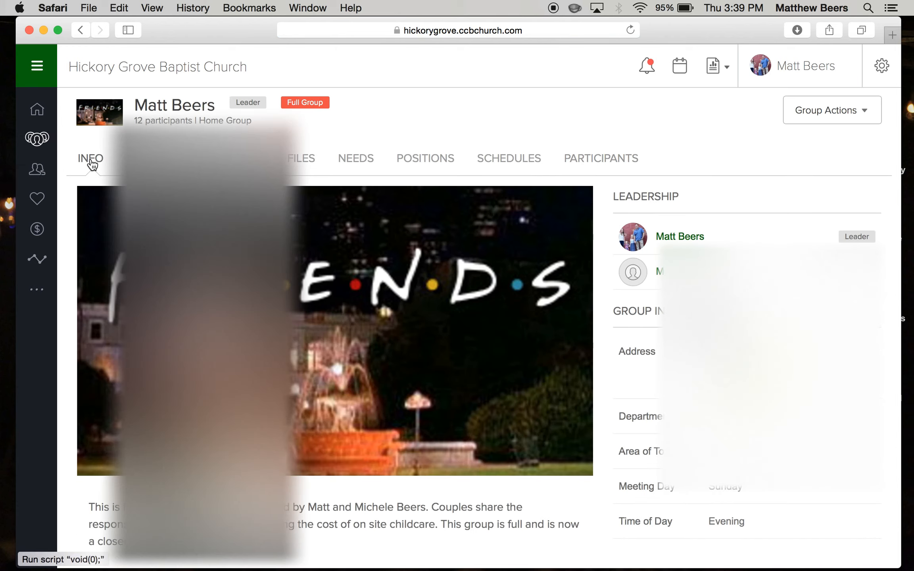